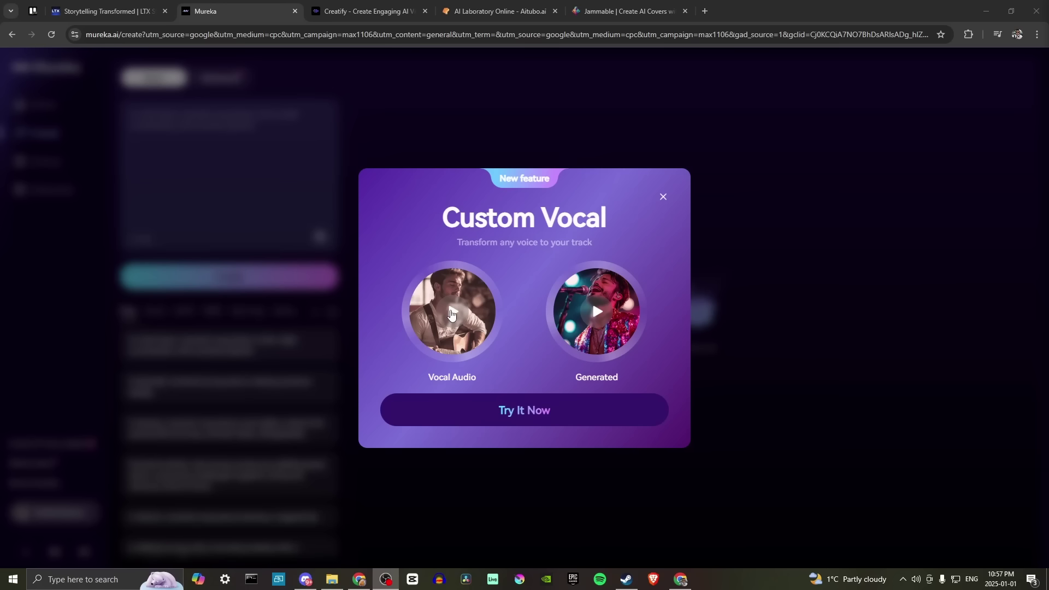
- Play and stop the Vocal Audio sample, then the Generated voice sample, in the Custom Vocal popup
left_click(450, 313)
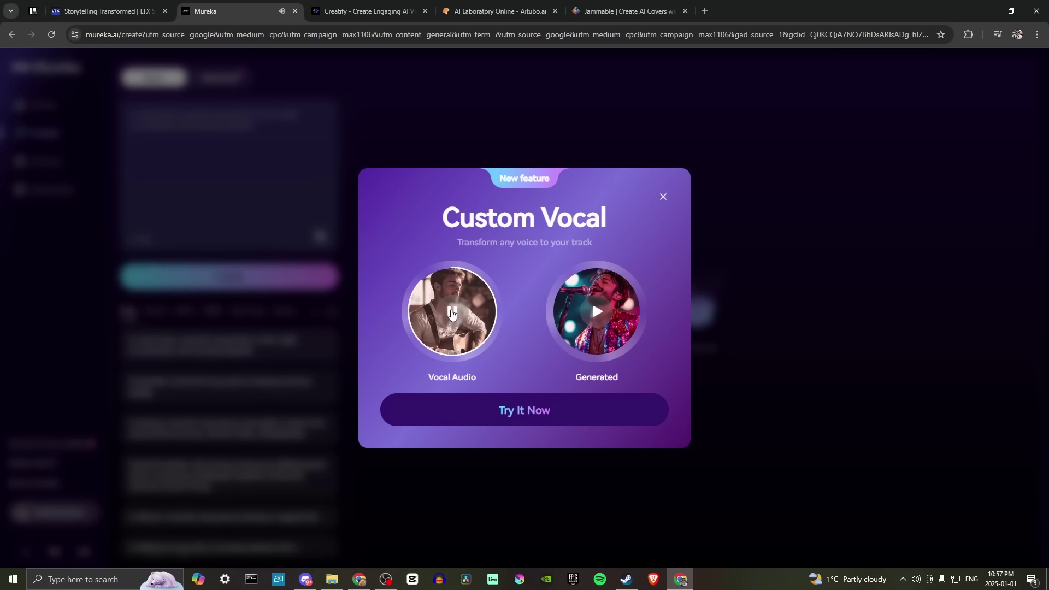
left_click(450, 313)
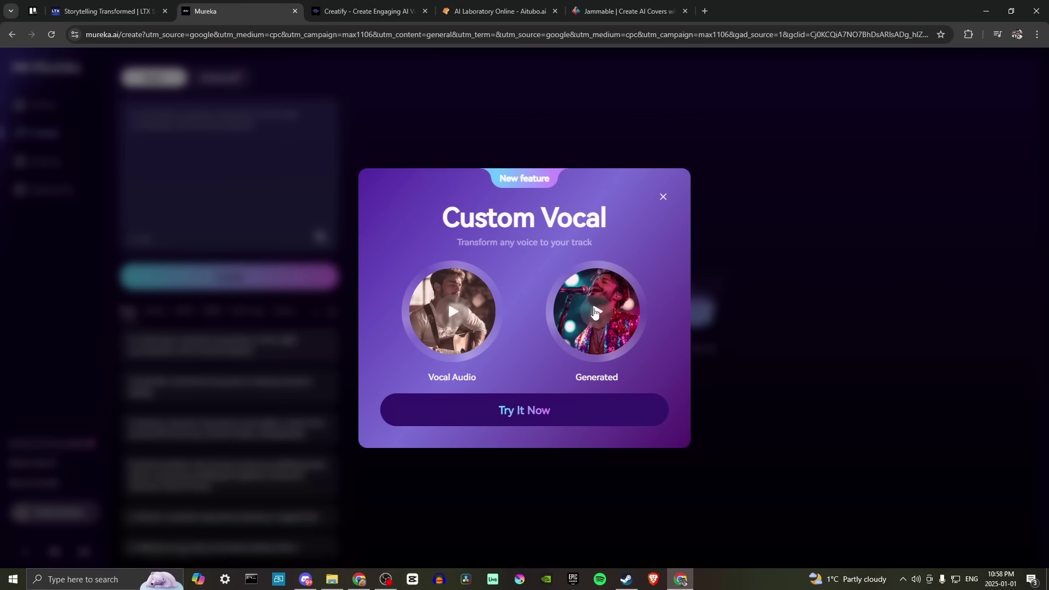
left_click(594, 312)
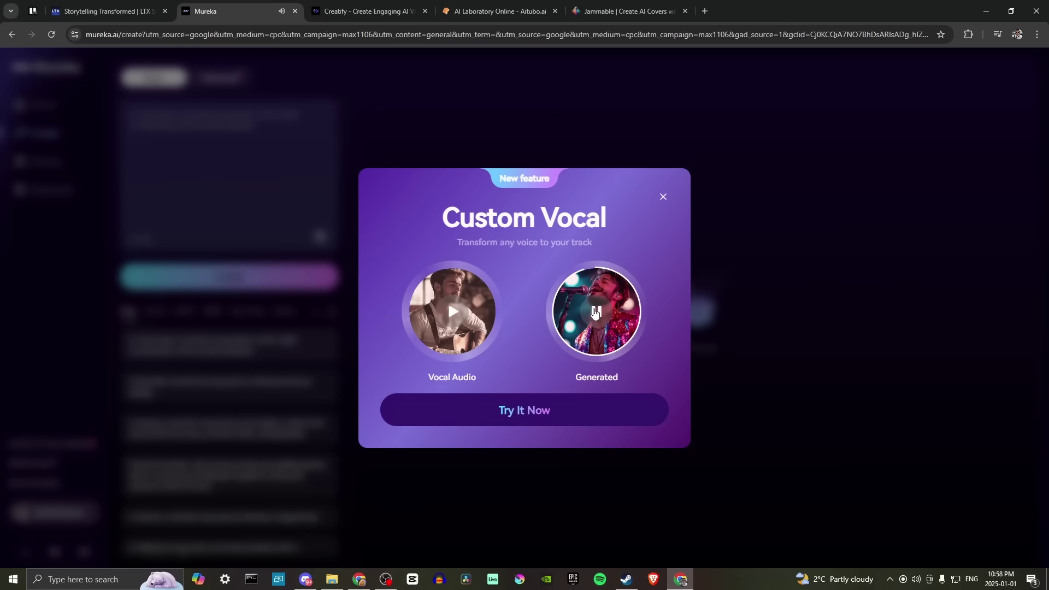
left_click(595, 312)
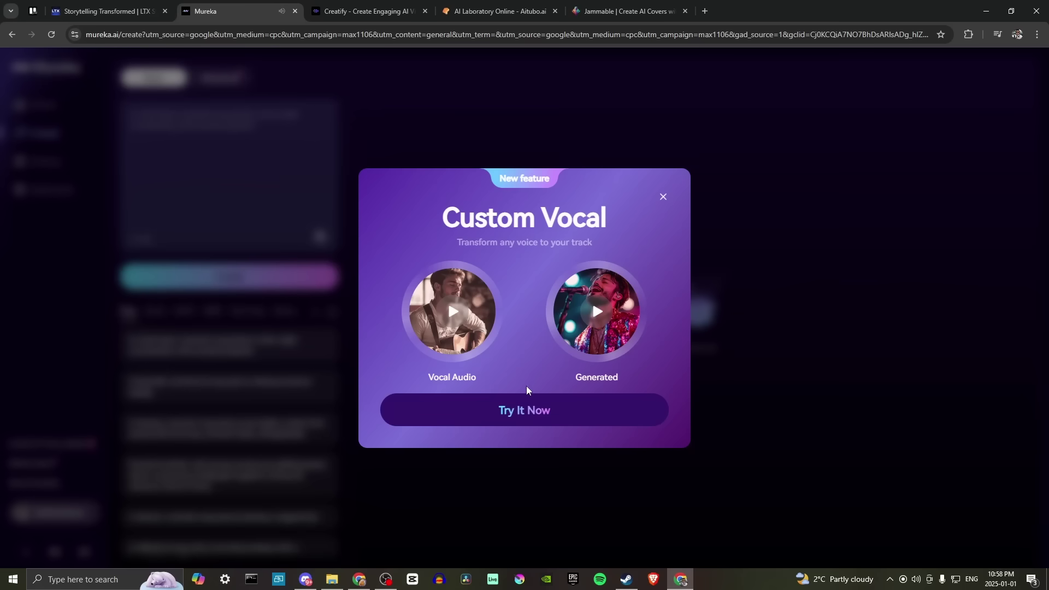
- Leave the Custom Vocal promotion for song creation and step through the onboarding tour until it closes
left_click(499, 411)
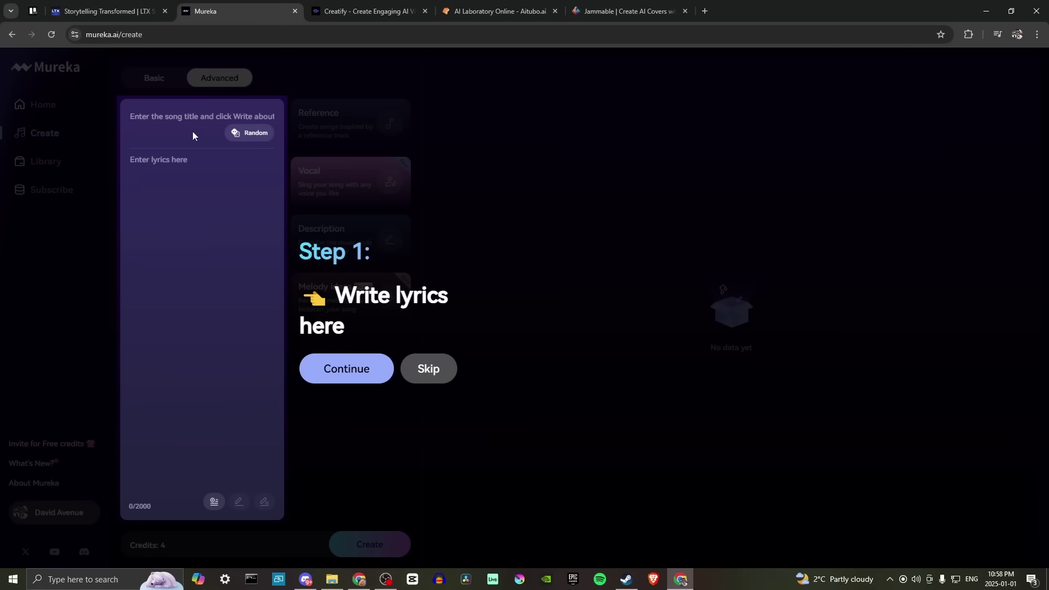
left_click(244, 133)
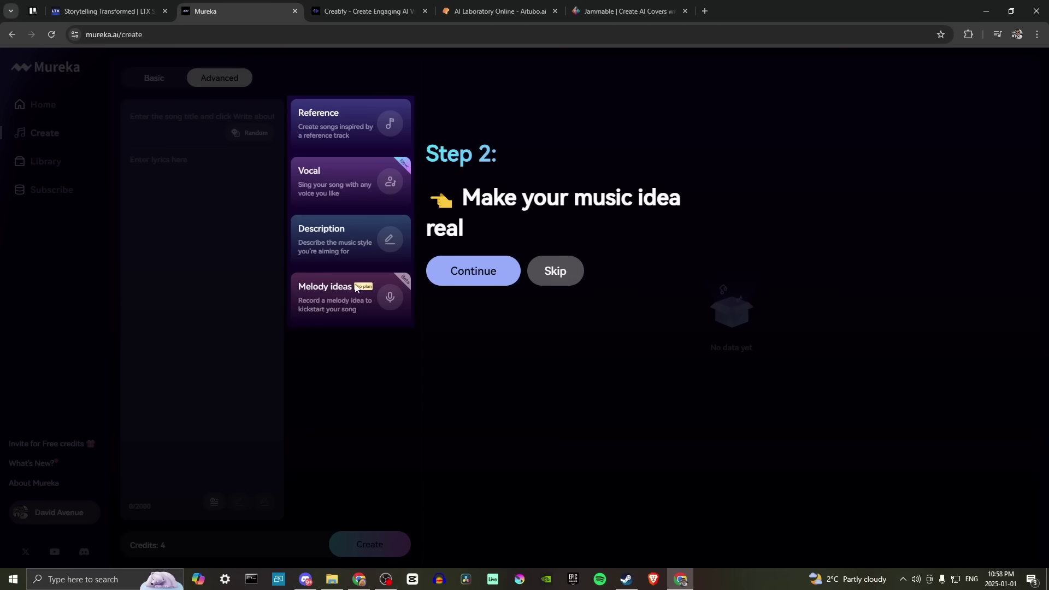
left_click(356, 129)
left_click(391, 132)
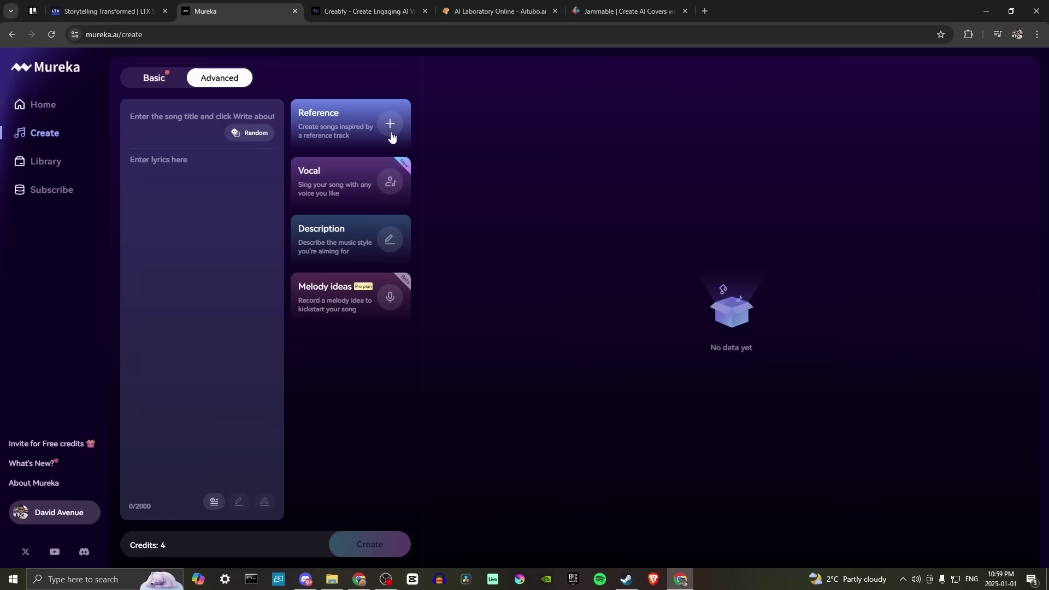
- Browse the Used, Mine and Library reference tabs, preview 'This Is What You Came For', then use it
left_click(391, 132)
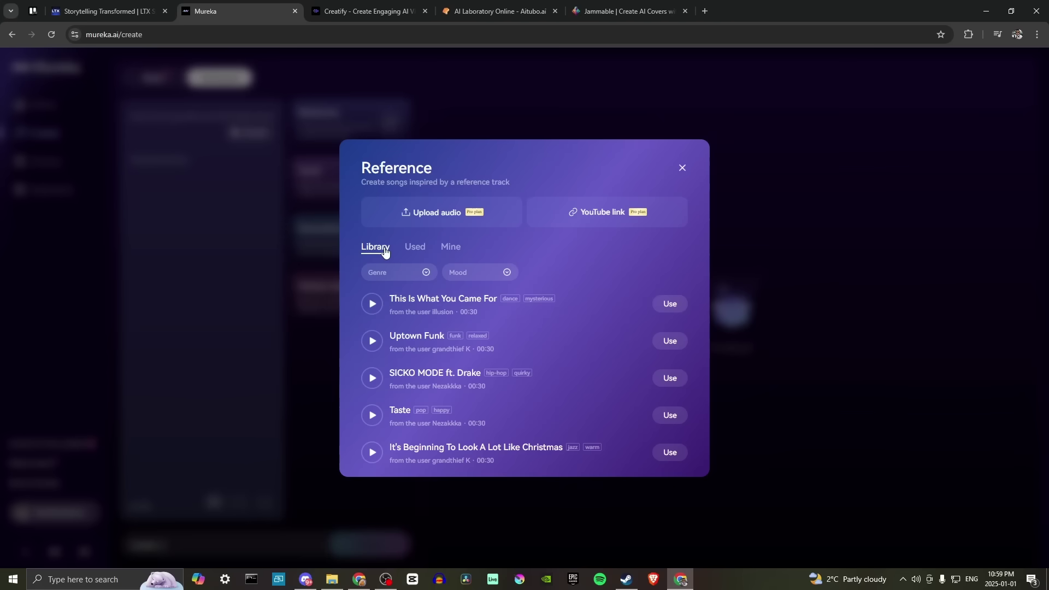
left_click(411, 250)
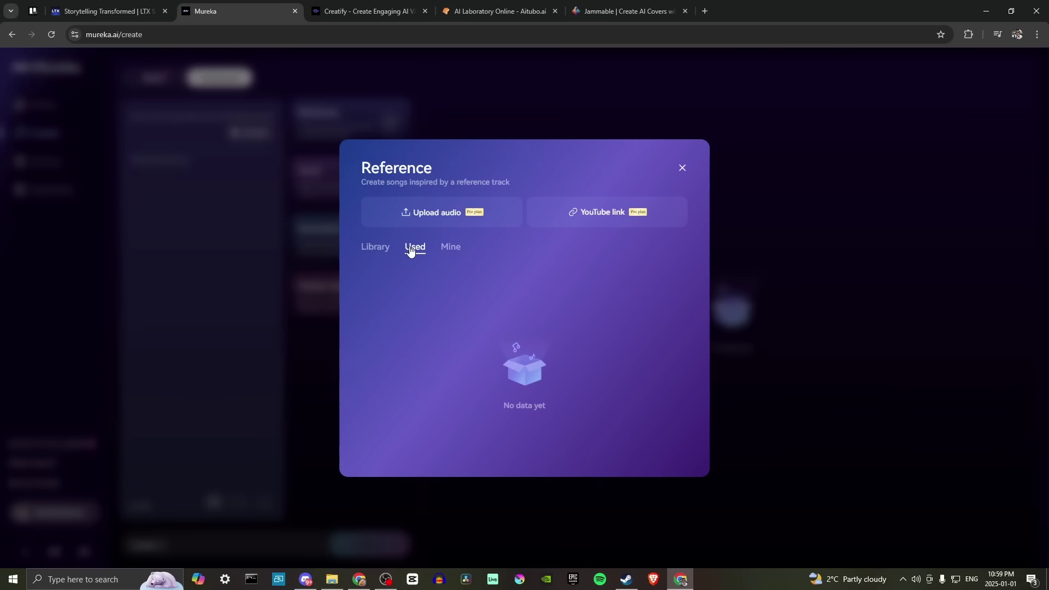
left_click(447, 250)
left_click(378, 250)
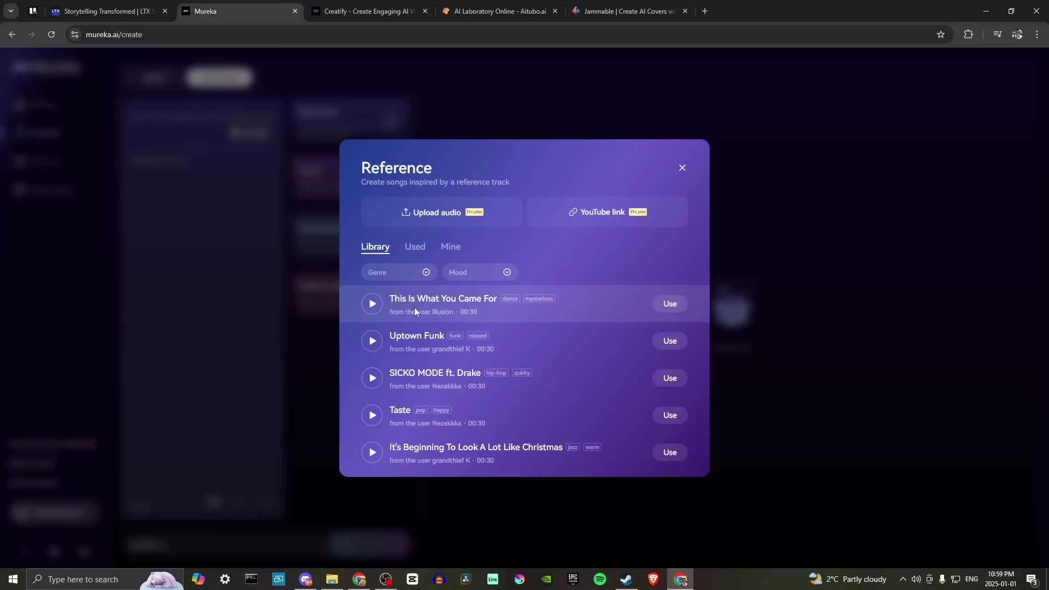
left_click(368, 308)
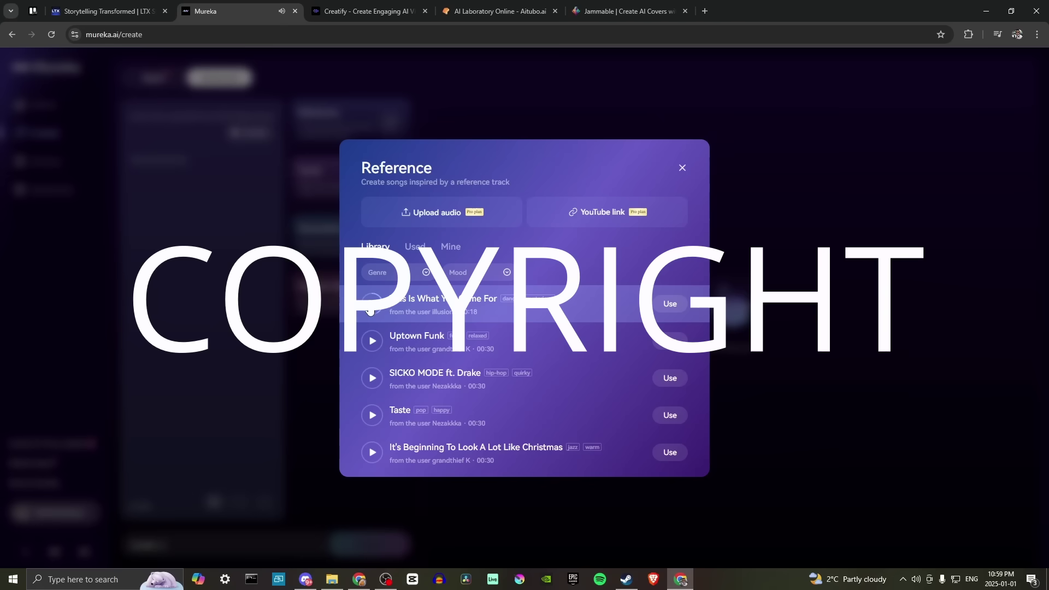
left_click(674, 304)
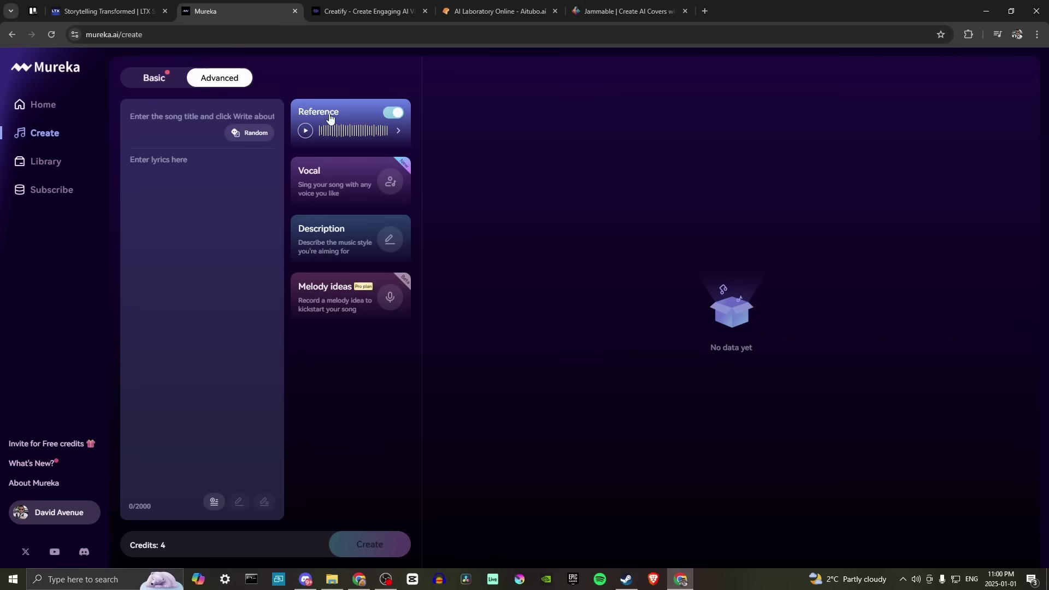
- Generate random lyrics titled 'New Dawn in the Woods' and scroll through the verses and chorus
left_click(247, 133)
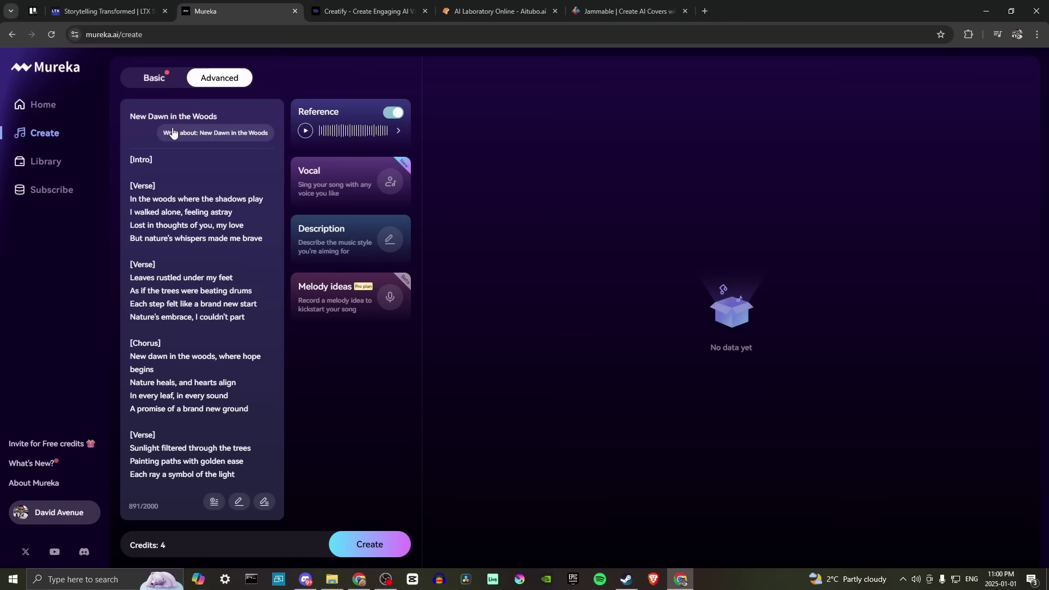
scroll(223, 255, "down", 7)
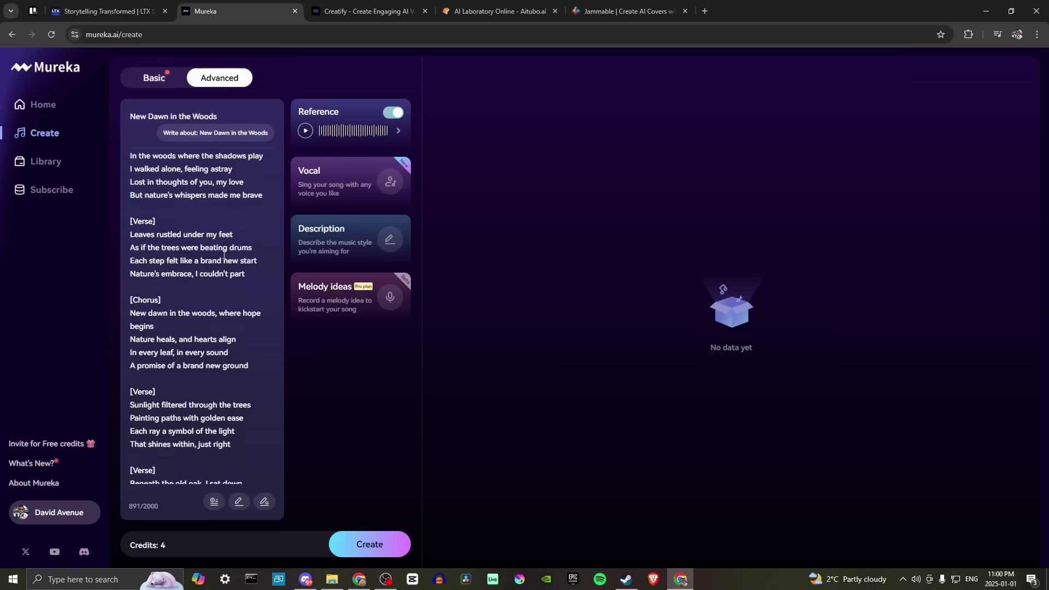
scroll(171, 157, "up", 8)
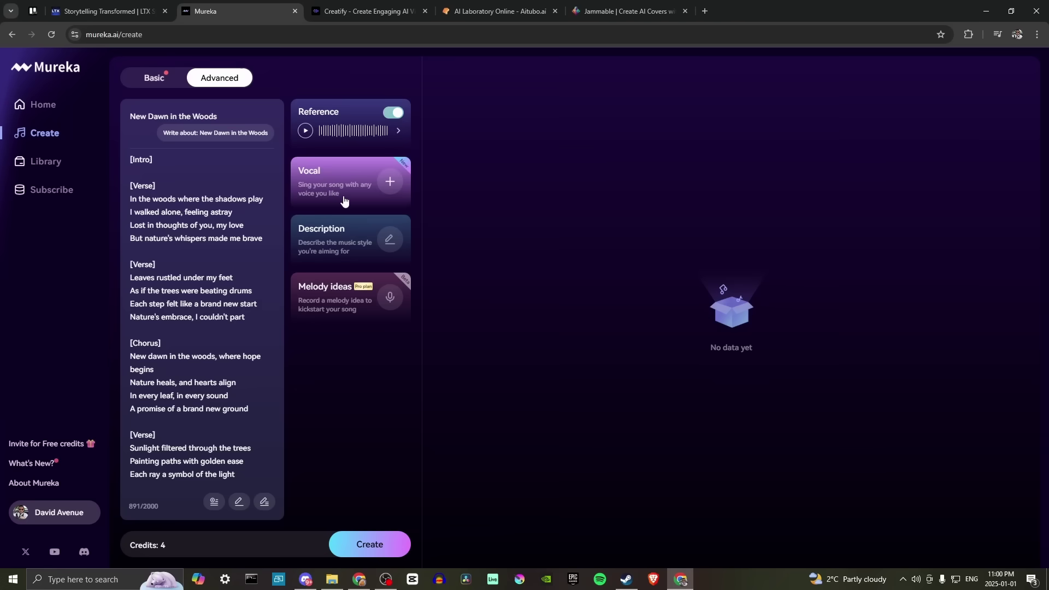
- Preview the Mandy voice from the vocal library and choose it as the singer
left_click(389, 181)
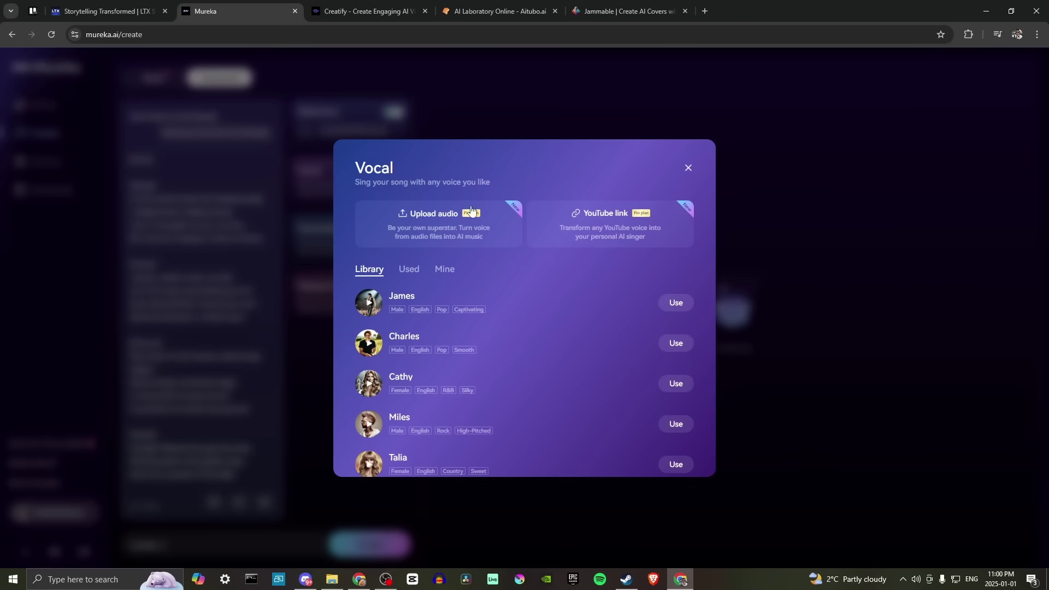
scroll(399, 297, "down", 10)
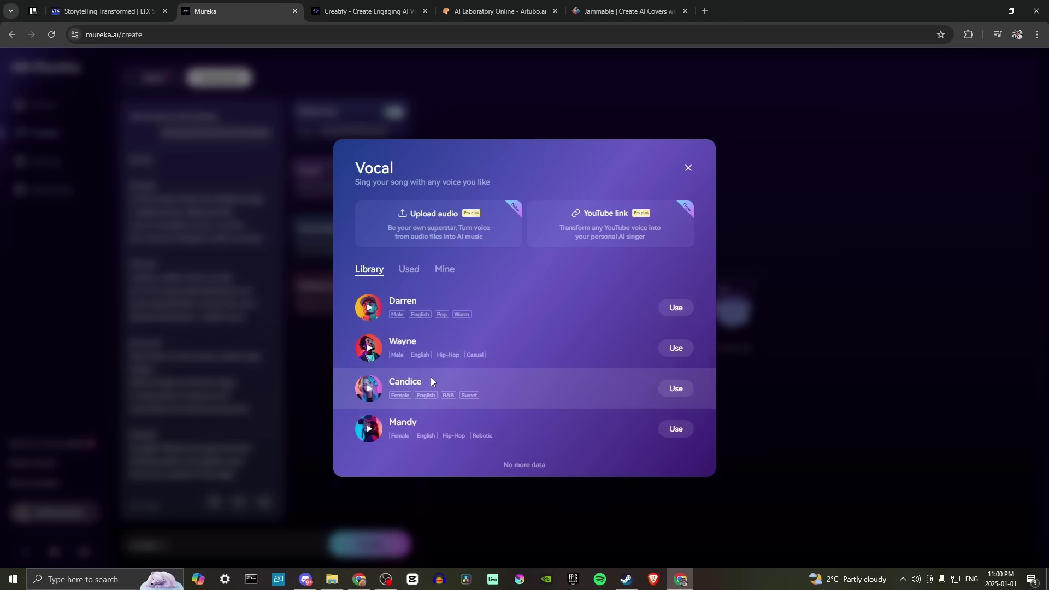
left_click(370, 429)
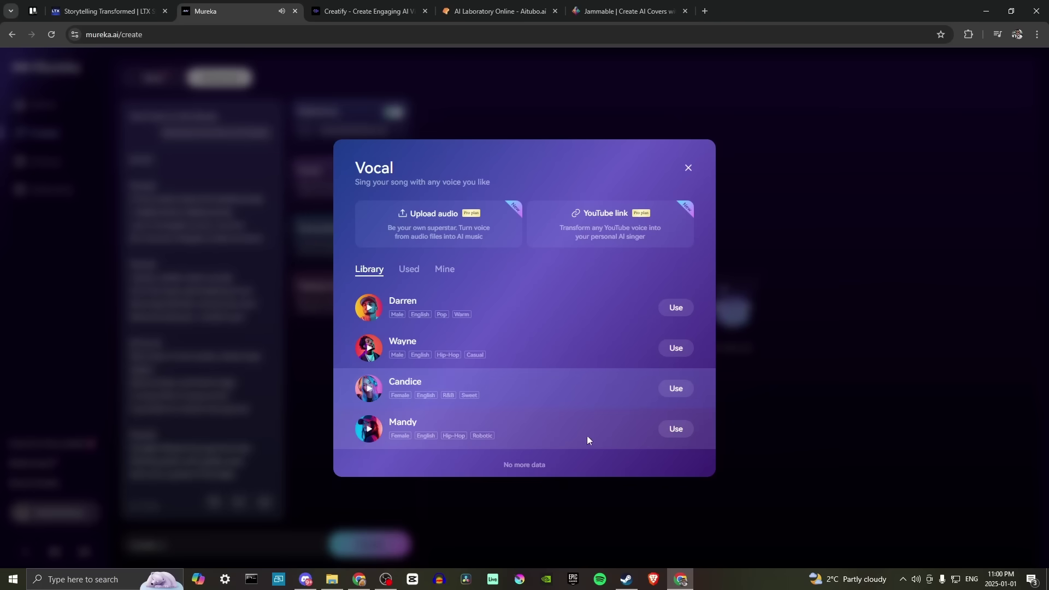
left_click(676, 429)
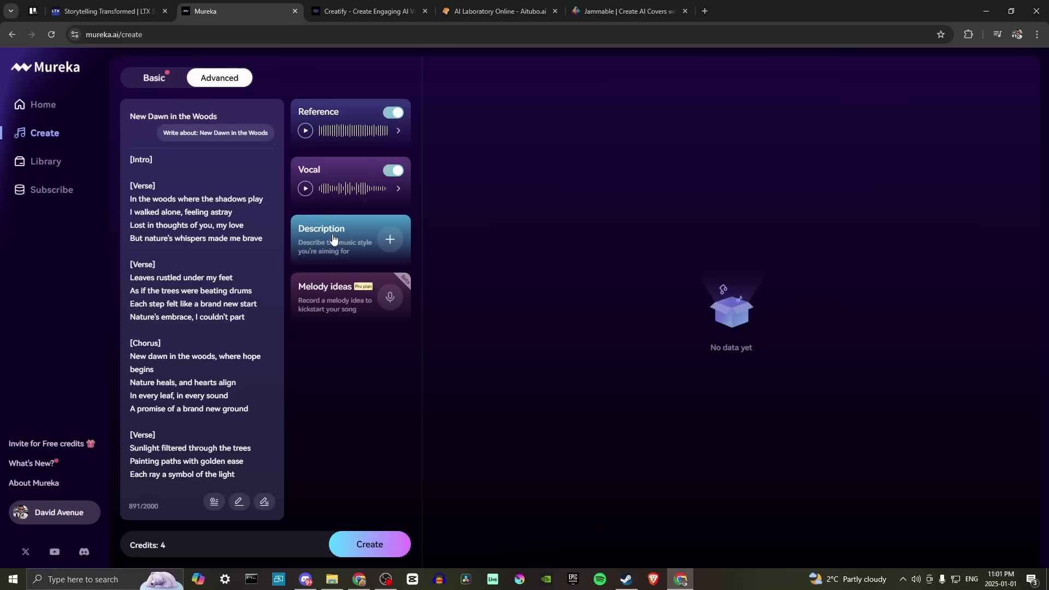
- Build the style description from the r&b, energetic and female vocal chips and save it
left_click(389, 243)
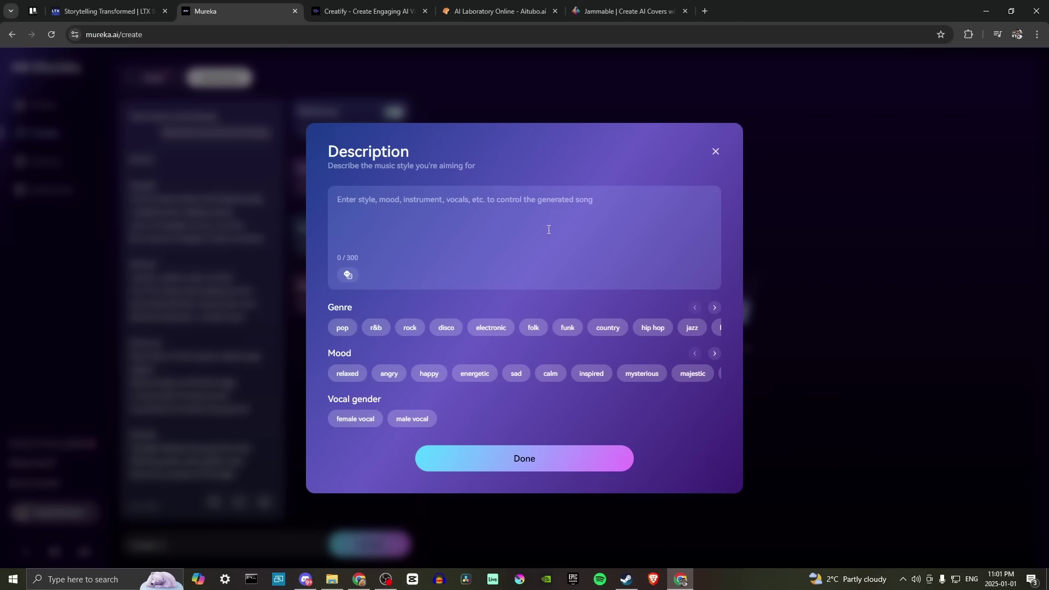
left_click(376, 328)
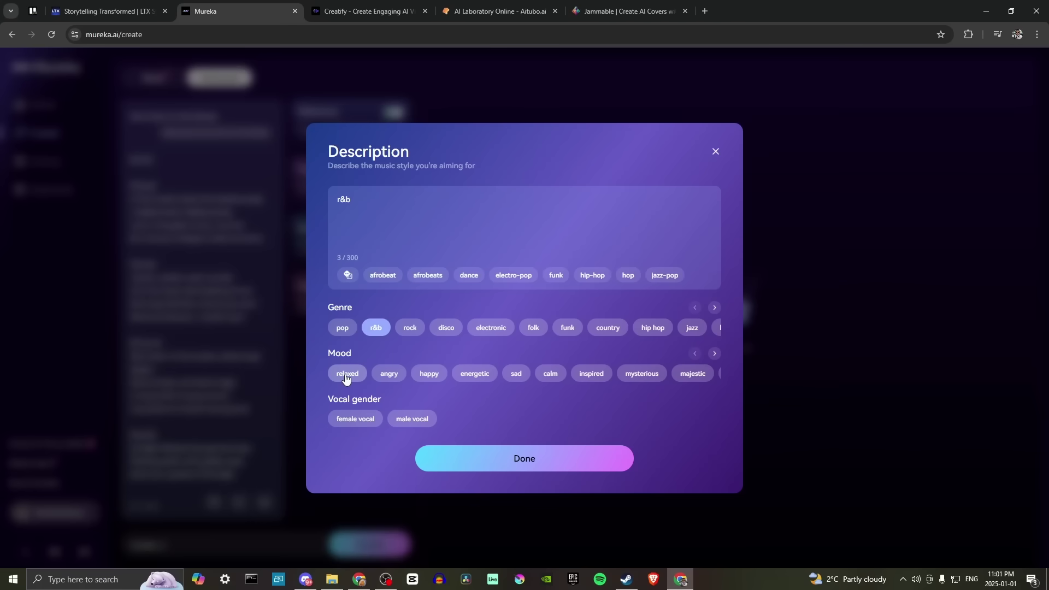
left_click(482, 376)
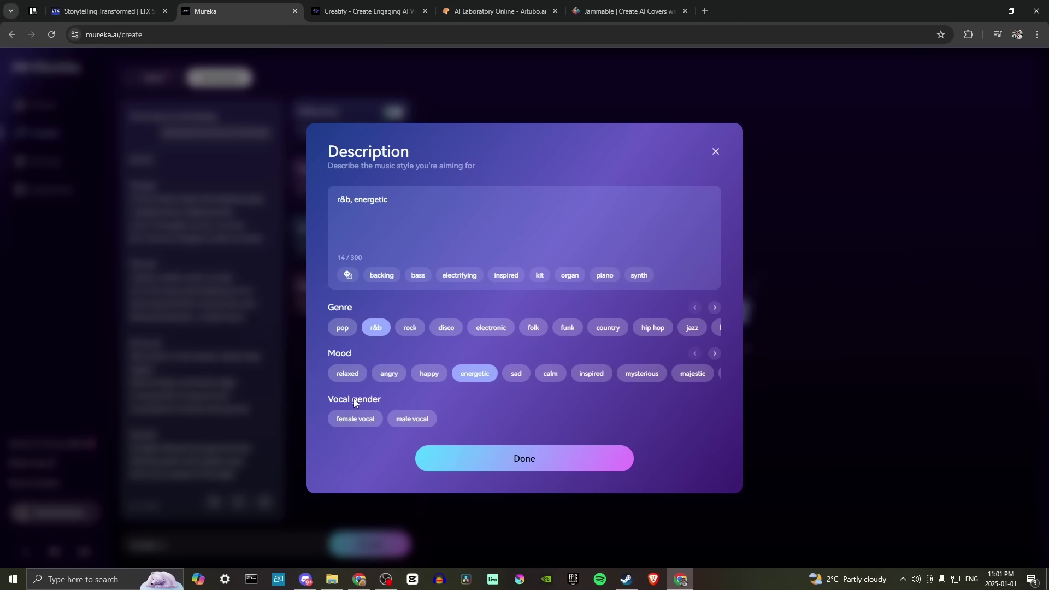
left_click(351, 419)
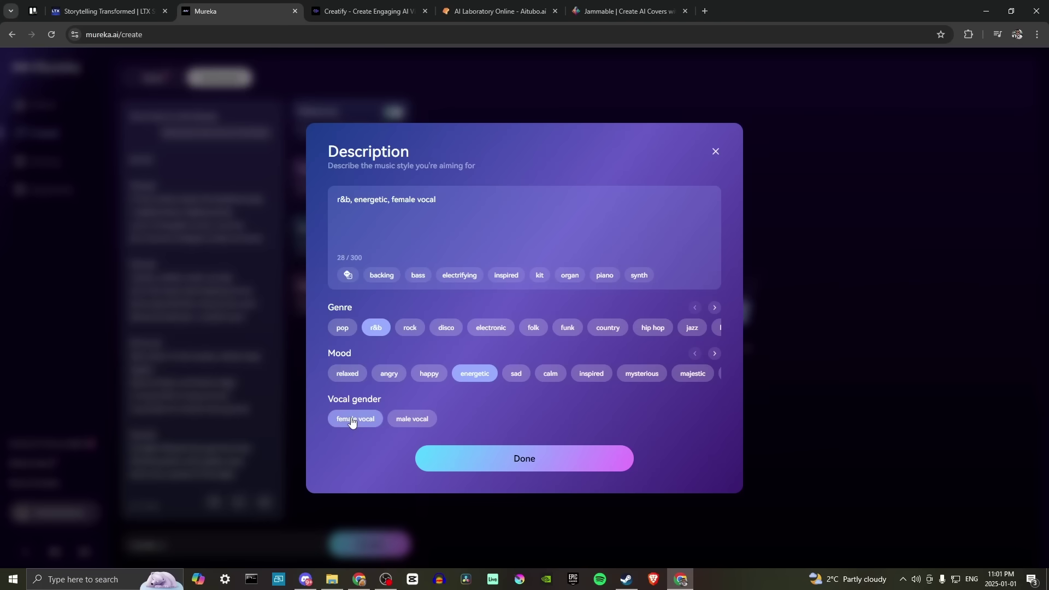
left_click(498, 457)
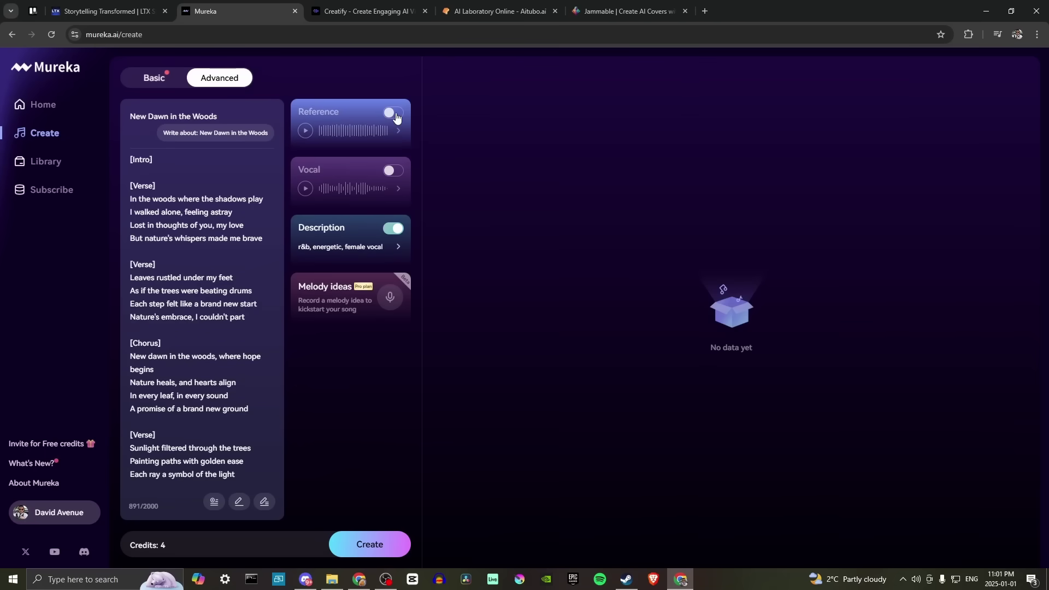
- Toggle inputs until Reference and Vocal are on and the Description is off
left_click(391, 171)
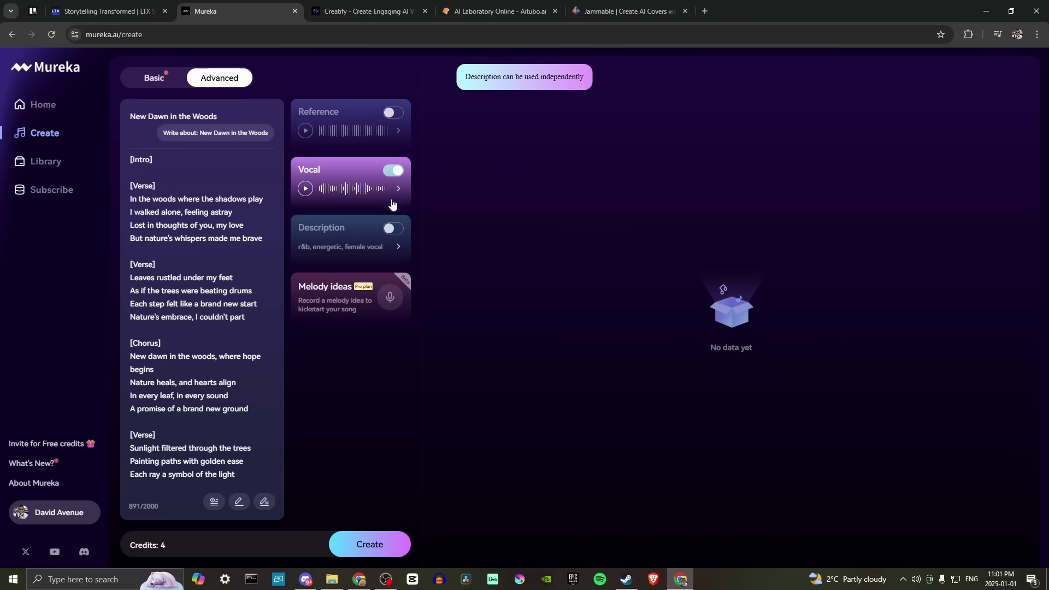
left_click(389, 114)
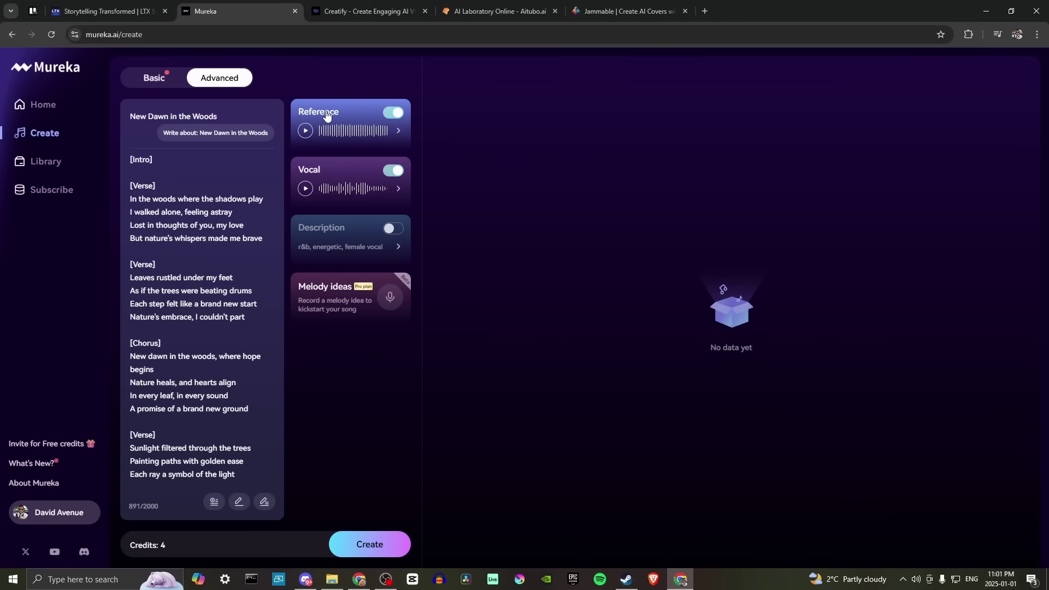
left_click(392, 228)
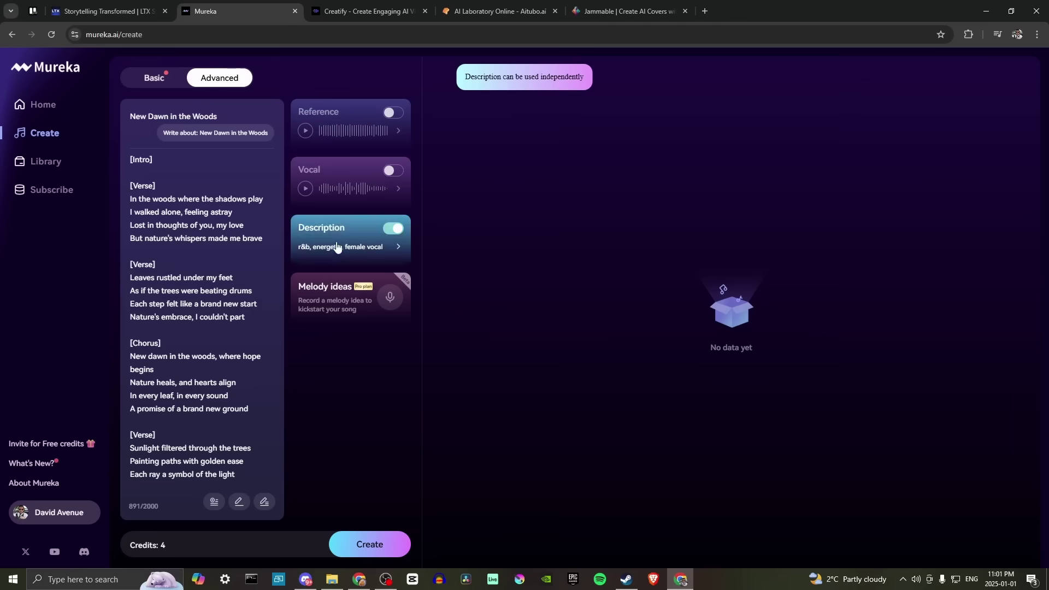
left_click(392, 113)
left_click(392, 170)
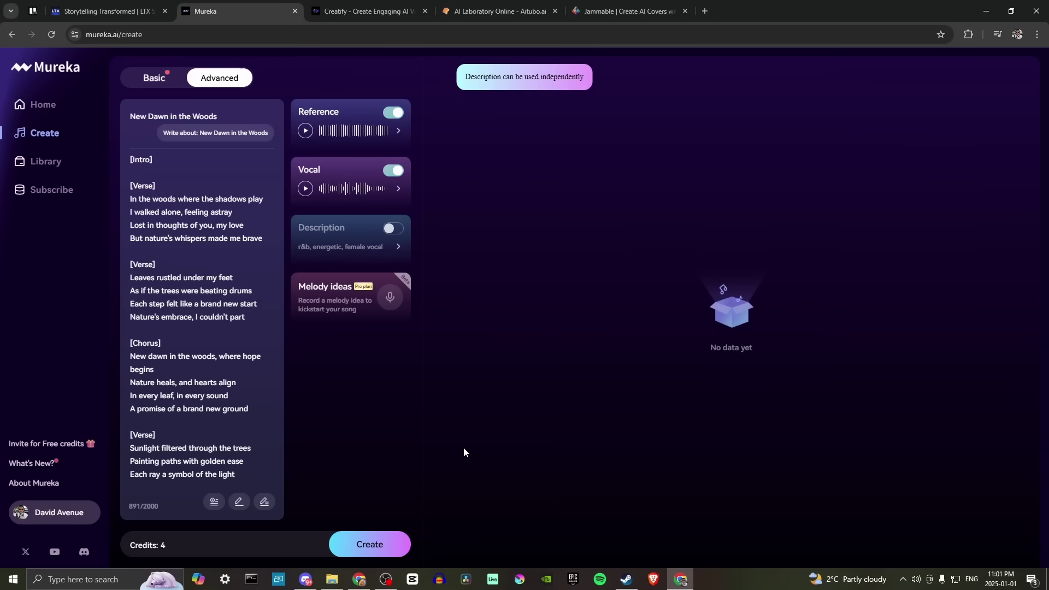
- In Basic mode, fill the prompt with 'Powerful anthem', randomize it, then return to Advanced mode
left_click(154, 78)
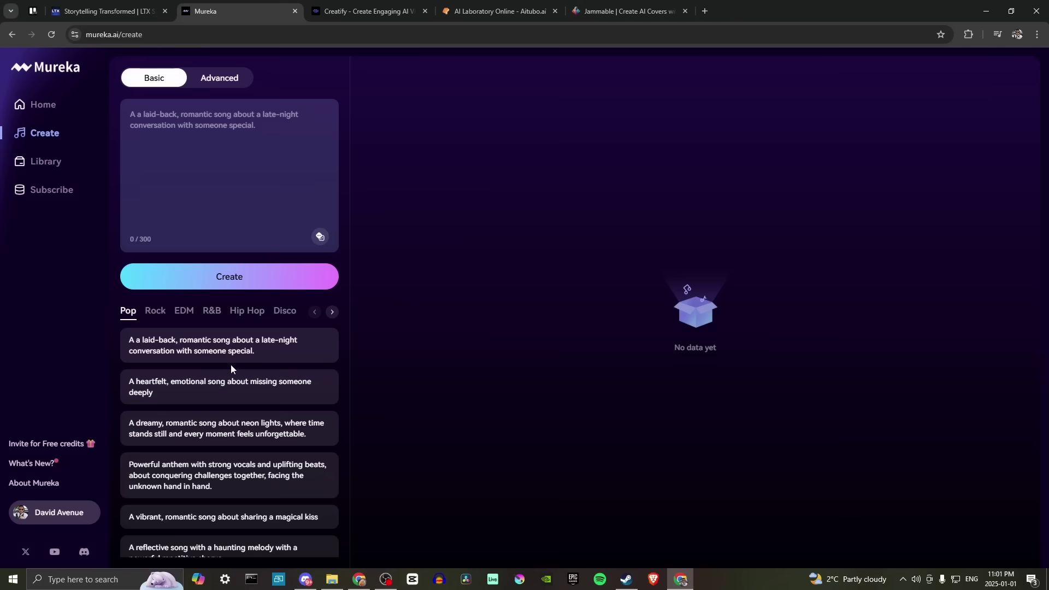
scroll(218, 360, "down", 2)
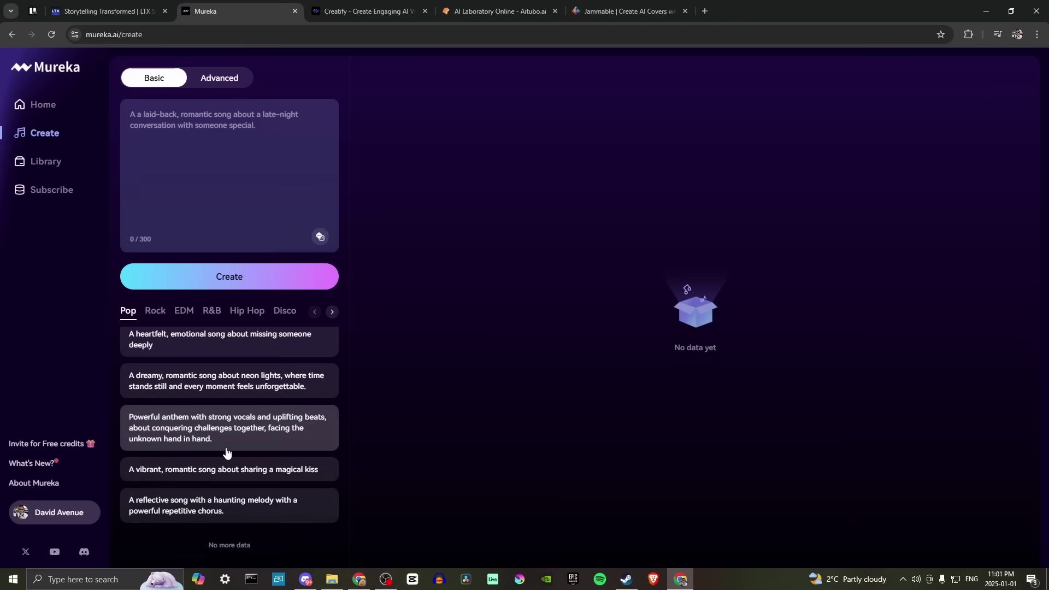
scroll(227, 451, "up", 2)
scroll(227, 451, "down", 2)
left_click(209, 430)
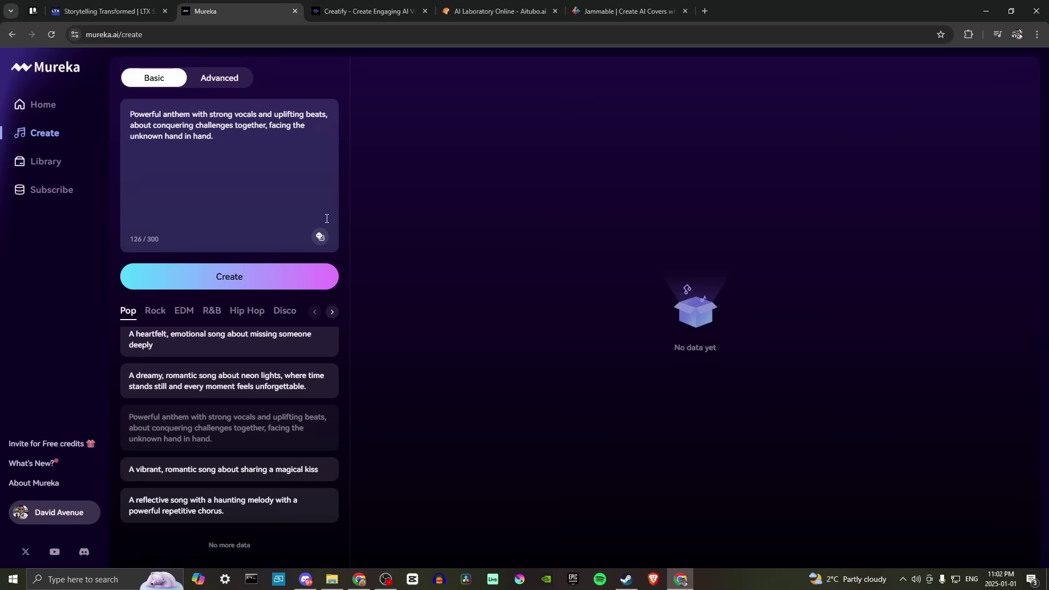
left_click(320, 238)
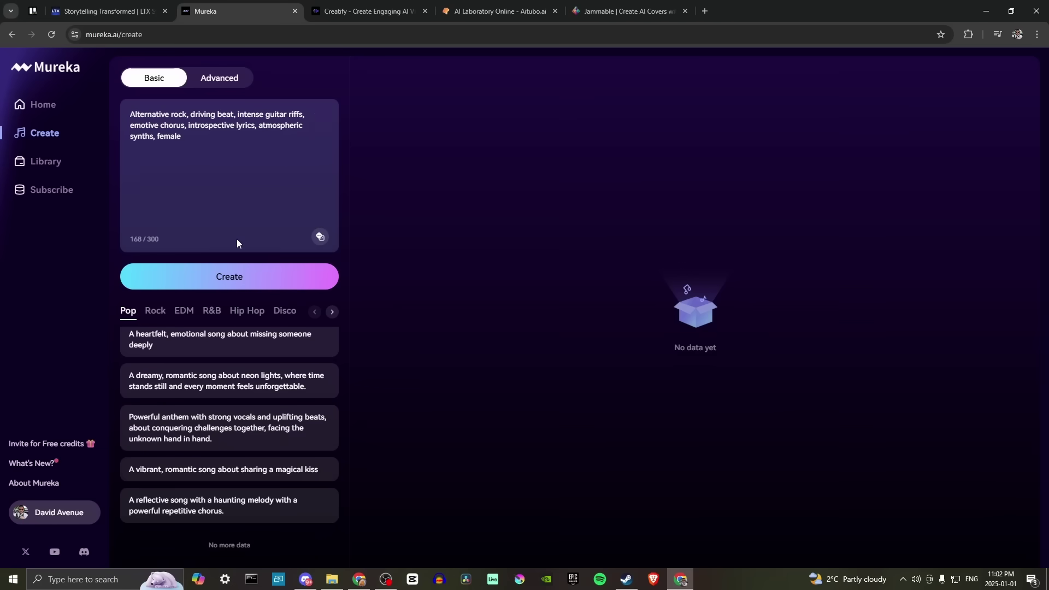
left_click(219, 80)
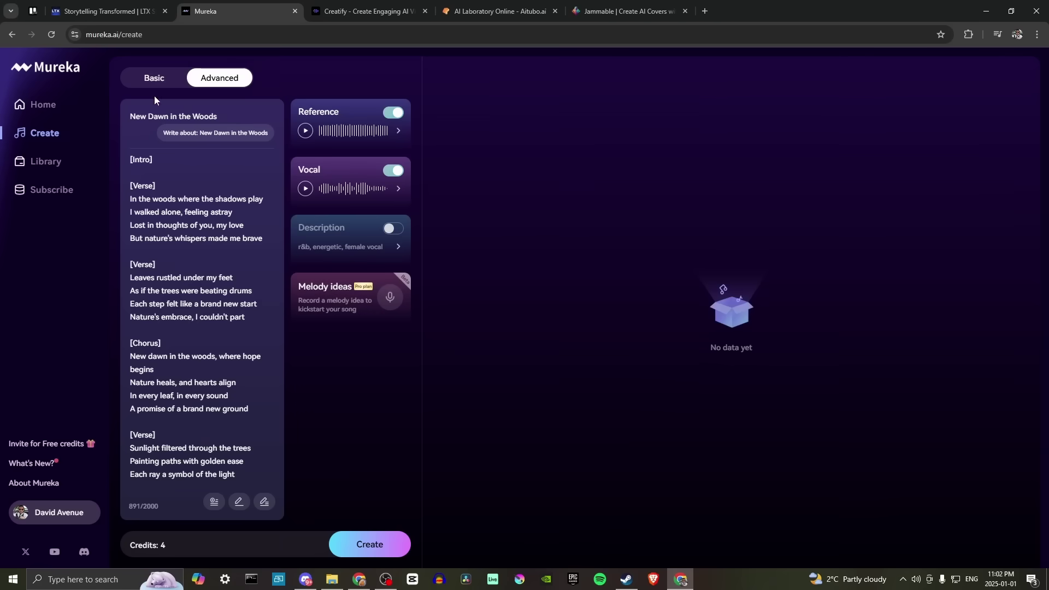
left_click(153, 78)
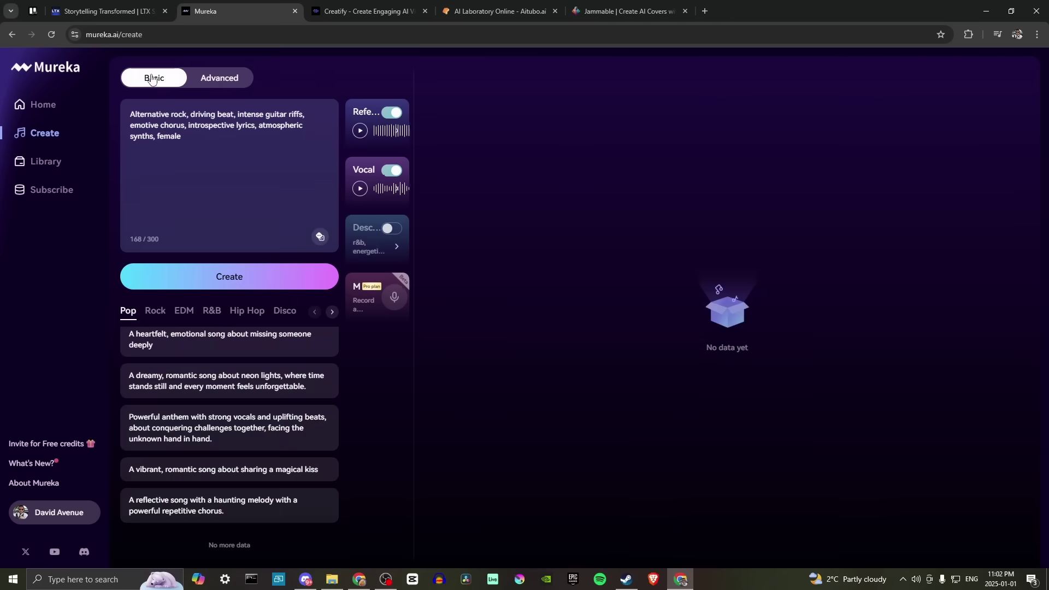
left_click(221, 77)
left_click(158, 79)
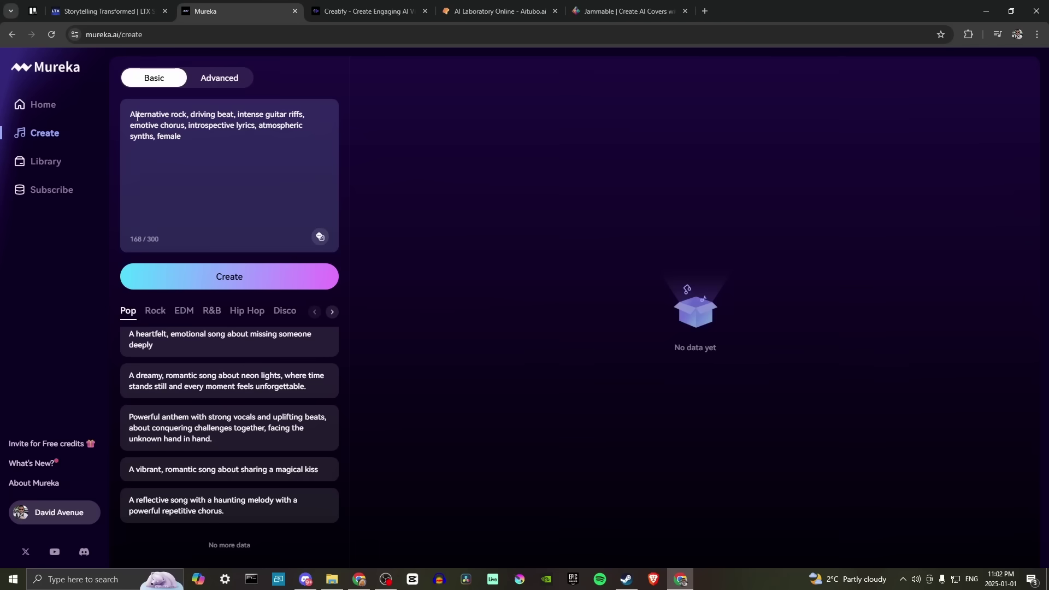
left_click(228, 79)
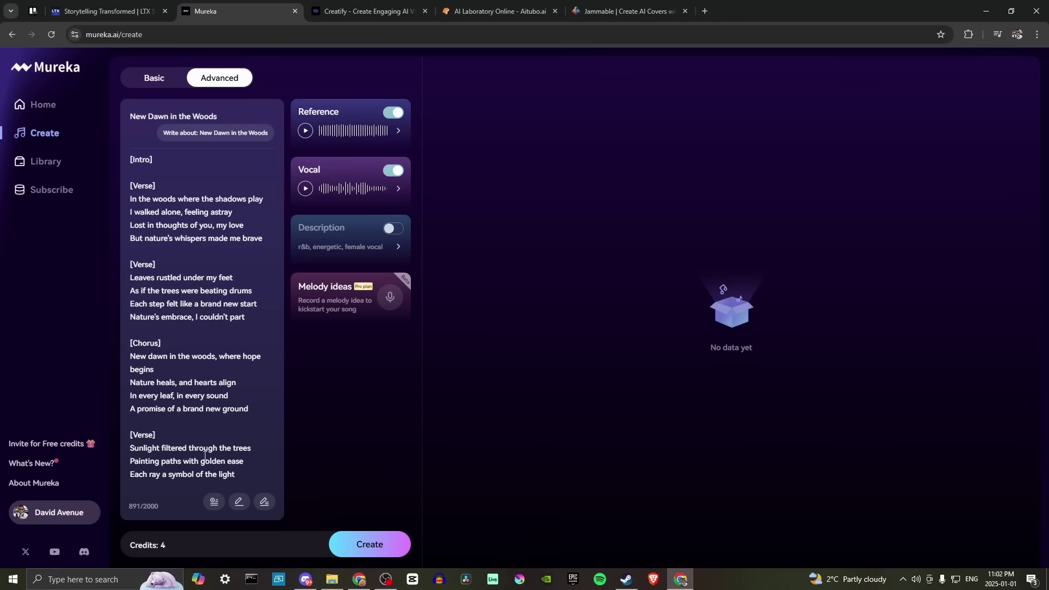
- Create the song, then play and pause the first generated version, V1
left_click(366, 548)
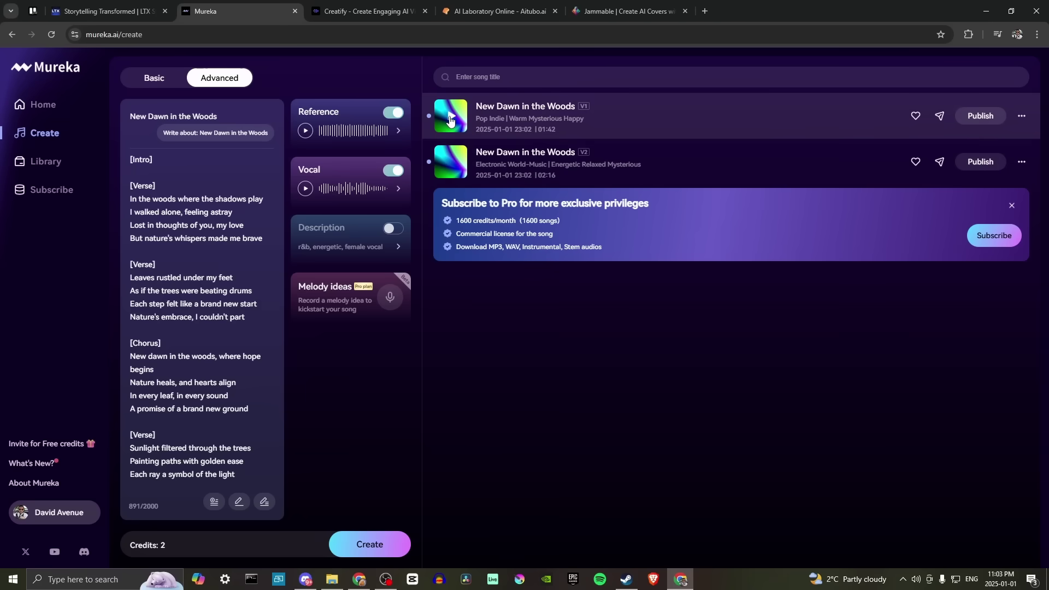
left_click(450, 119)
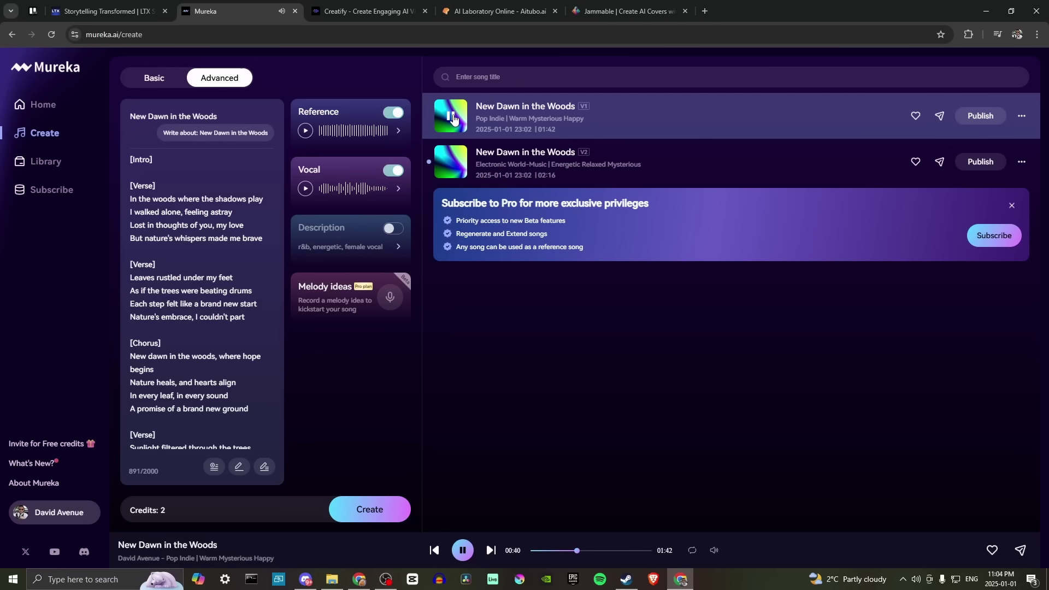
left_click(452, 118)
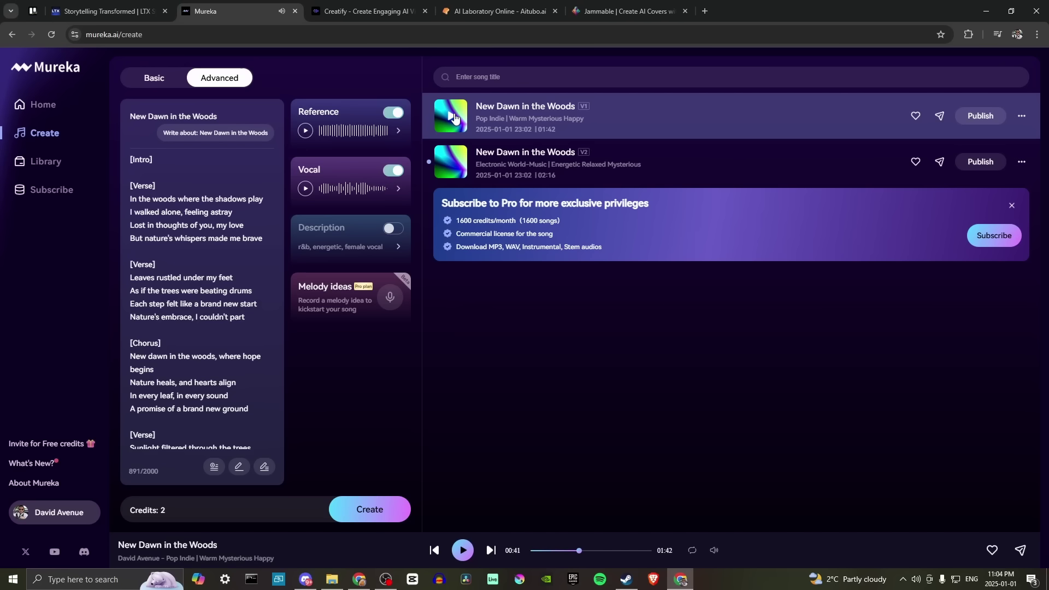
- Play V2 of 'New Dawn in the Woods', pause it at 00:35, and open V1's more-actions menu
left_click(453, 162)
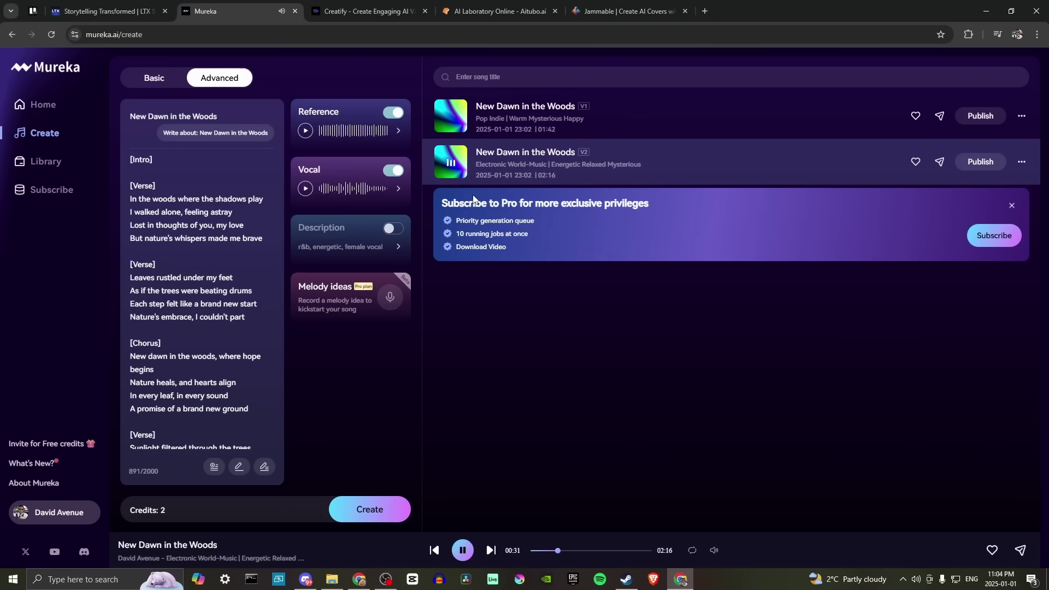
mouse_move(450, 164)
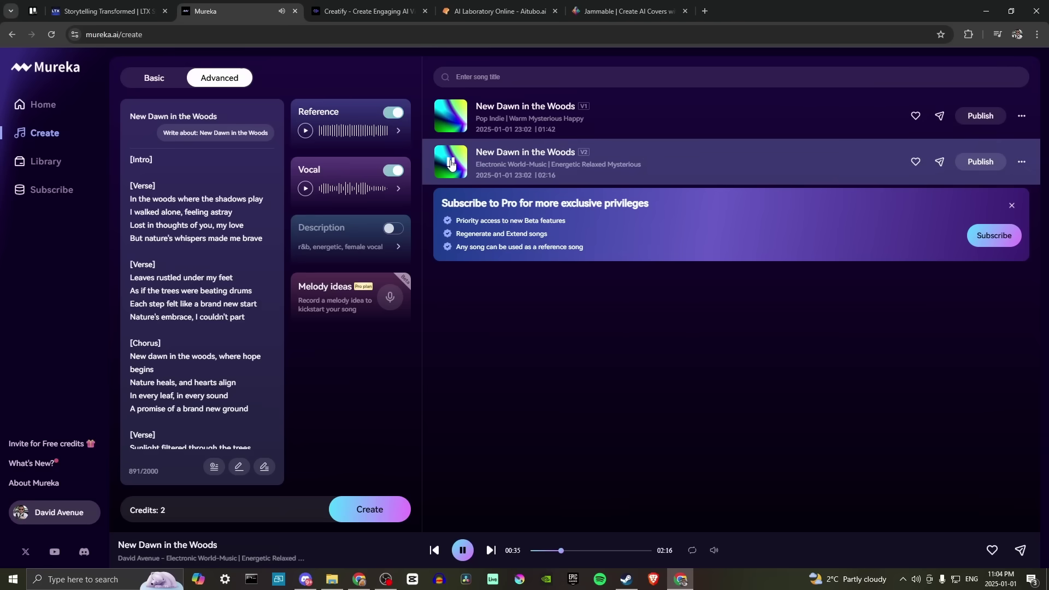
left_click(450, 162)
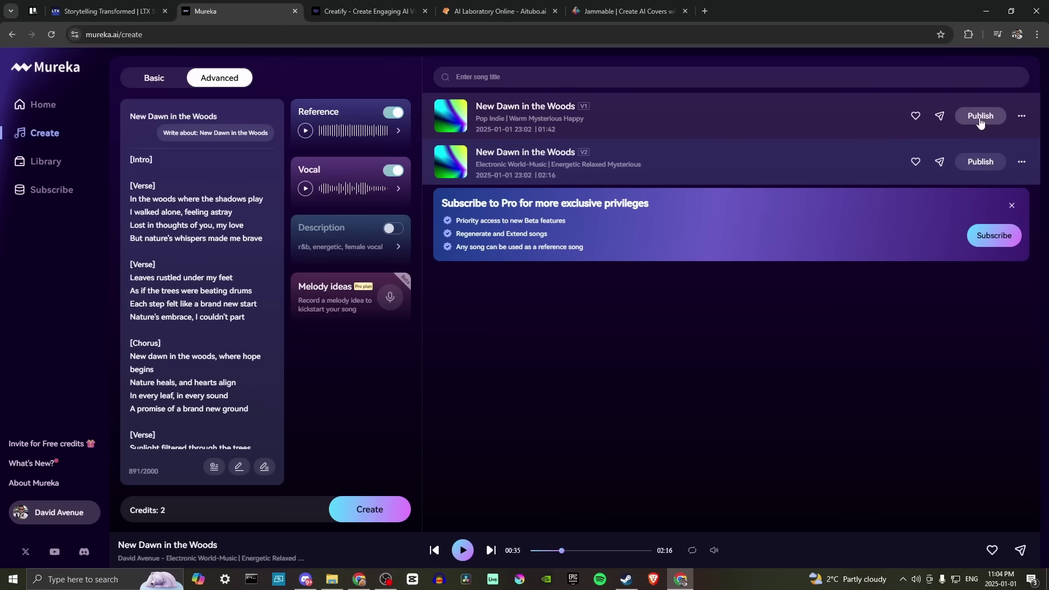
left_click(1021, 116)
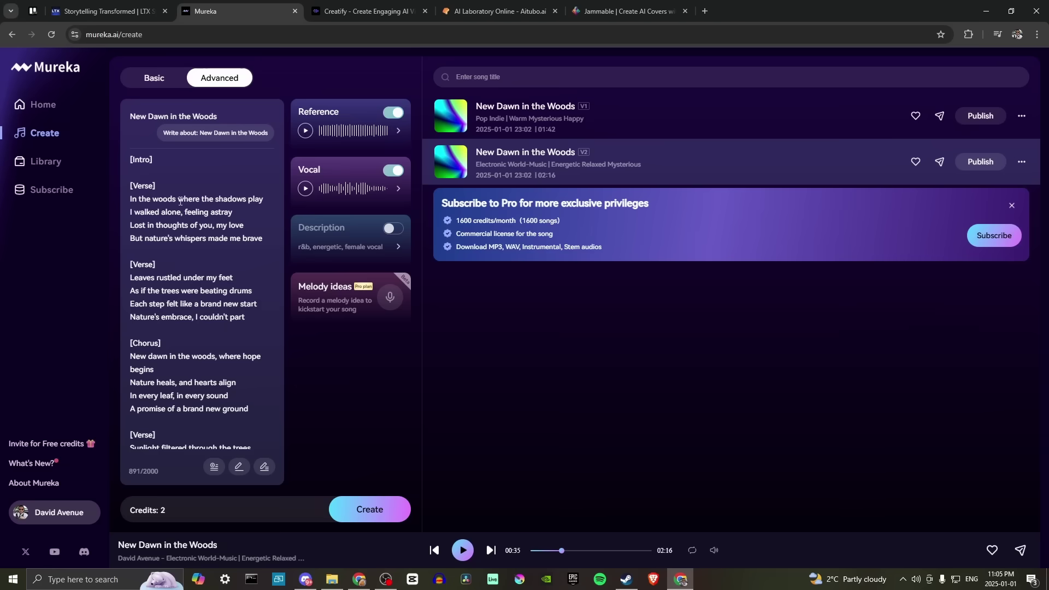
left_click(152, 79)
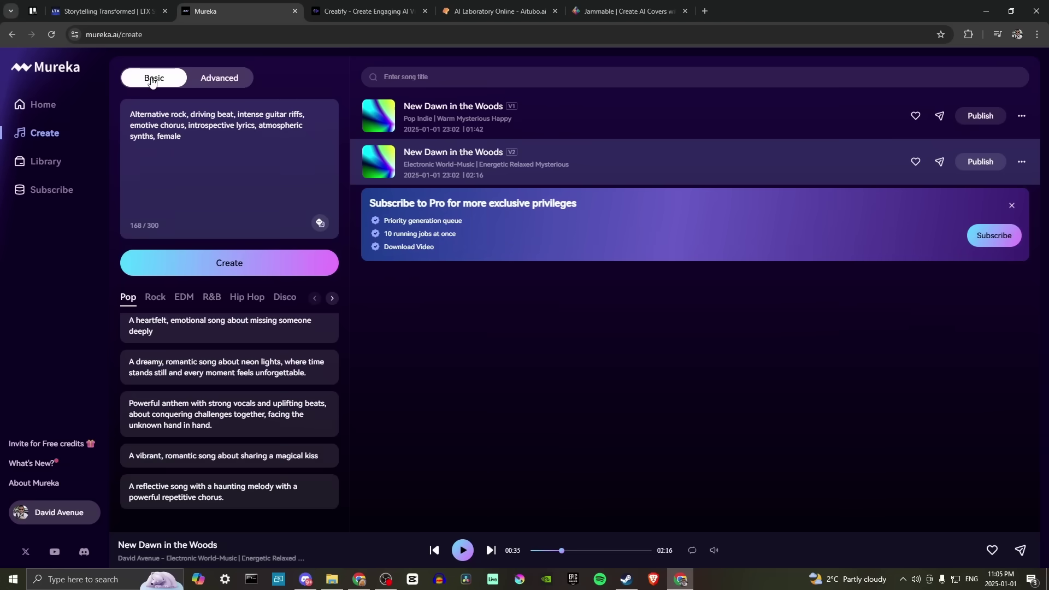
left_click(221, 78)
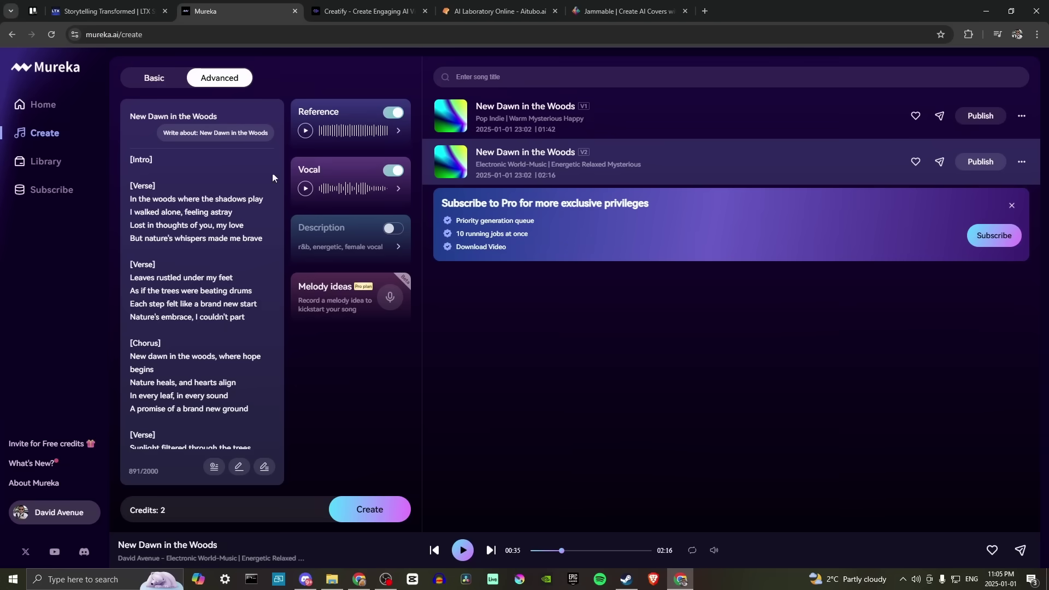
left_click(356, 114)
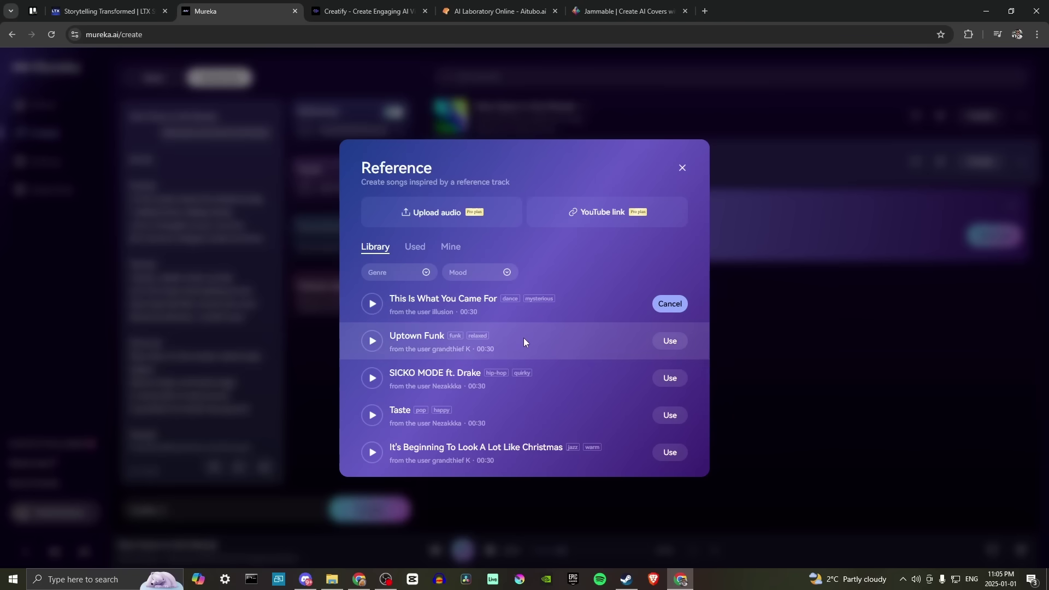
scroll(524, 339, "down", 4)
scroll(524, 339, "up", 3)
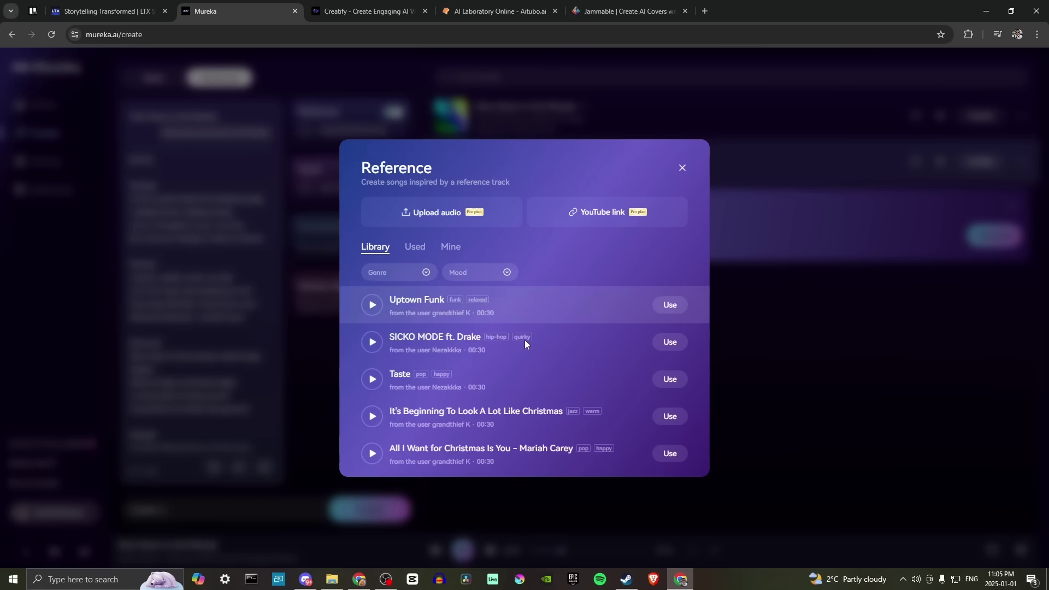
scroll(524, 343, "down", 5)
scroll(526, 345, "up", 8)
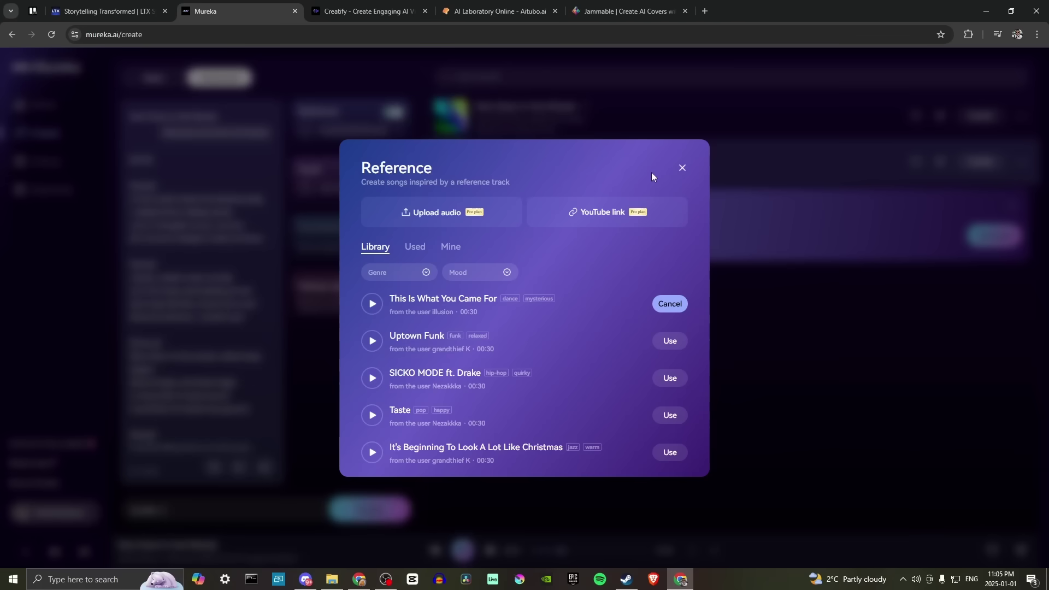
left_click(683, 166)
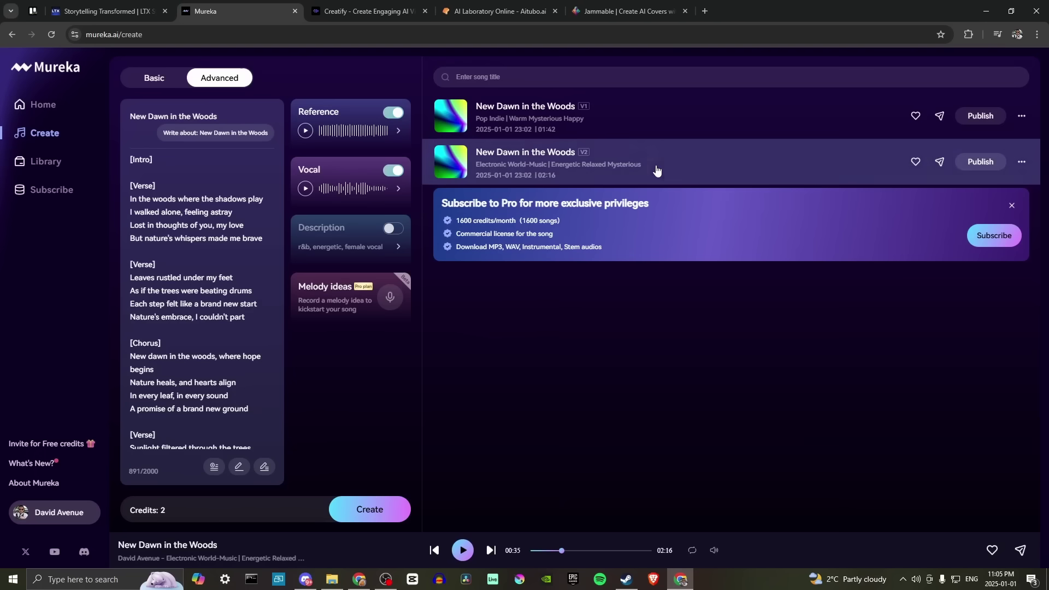
left_click(339, 167)
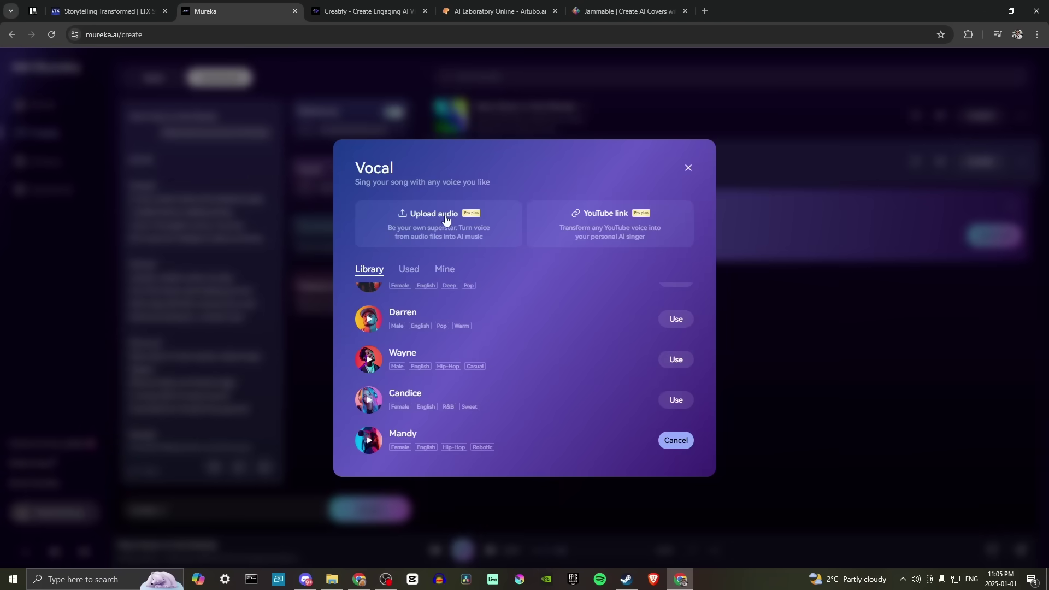
scroll(466, 406, "up", 3)
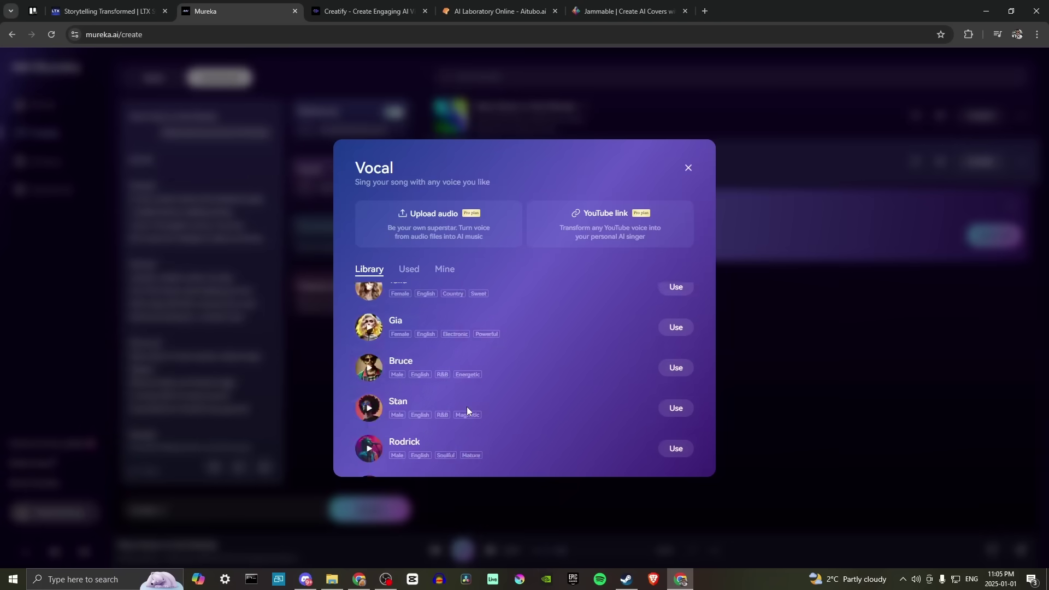
scroll(464, 404, "down", 4)
left_click(687, 168)
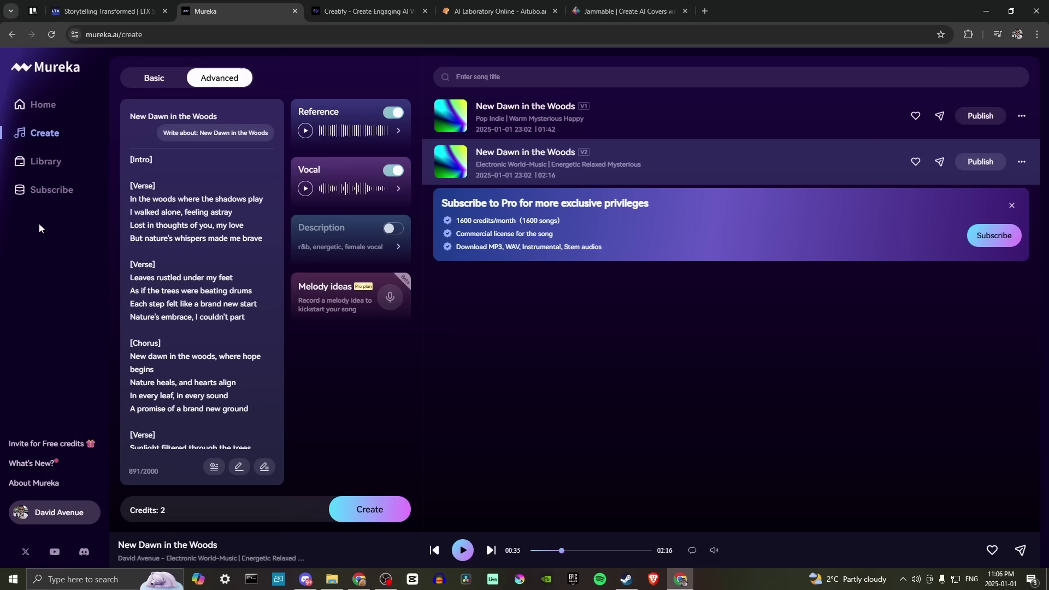
- Switch to the Basic prompt-based creation mode with the alternative rock description
left_click(166, 80)
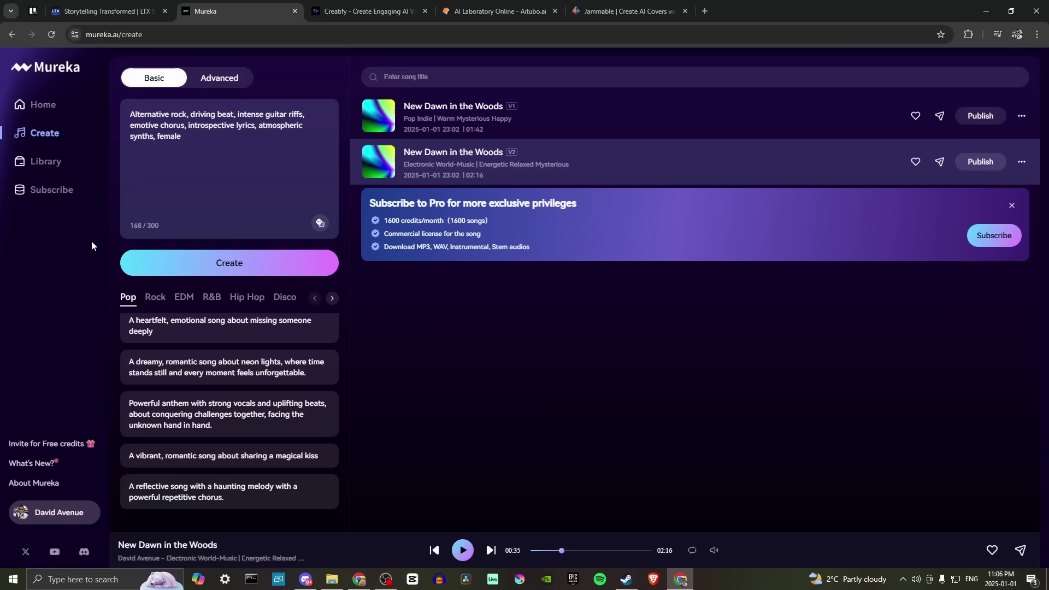
- Go to the Subscribe page with yearly Basic at $8/month and Pro at $24/month
left_click(53, 189)
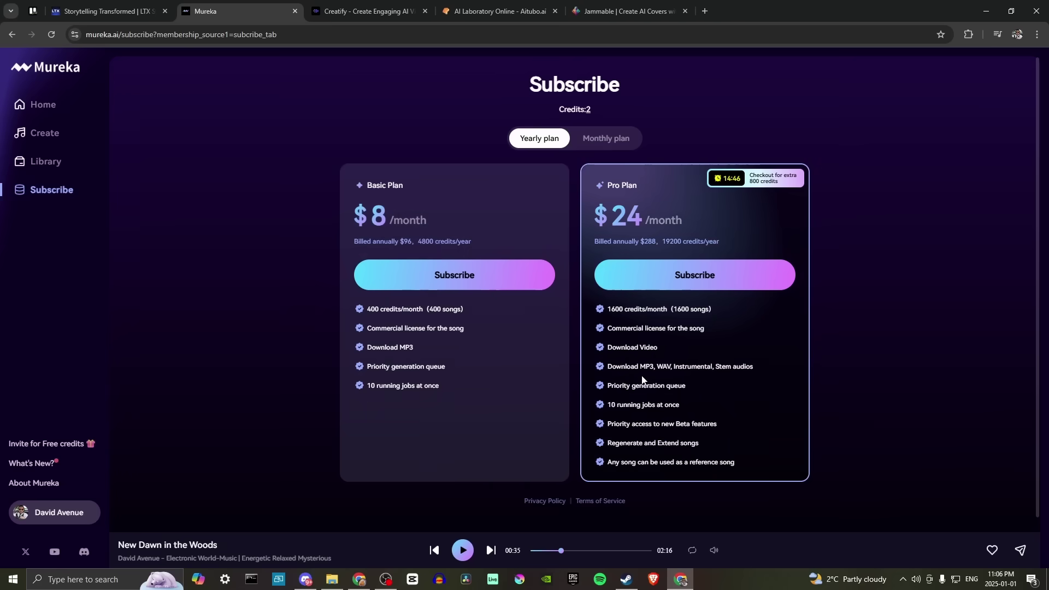
- Scroll to the yearly plans: Basic 400 credits/month for $96, Pro 1600 credits/month for $288
scroll(643, 378, "down", 1)
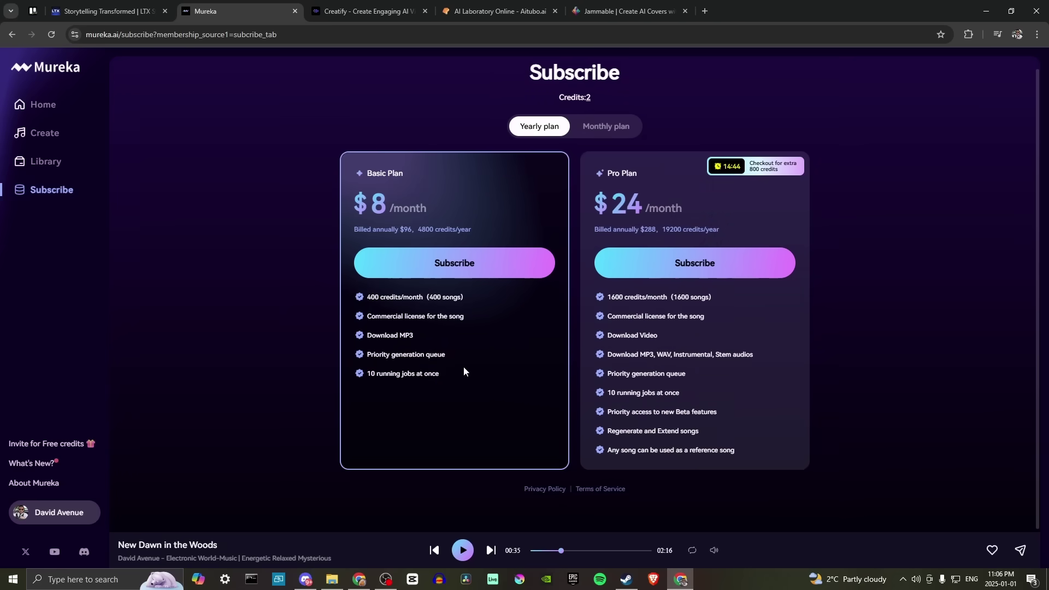